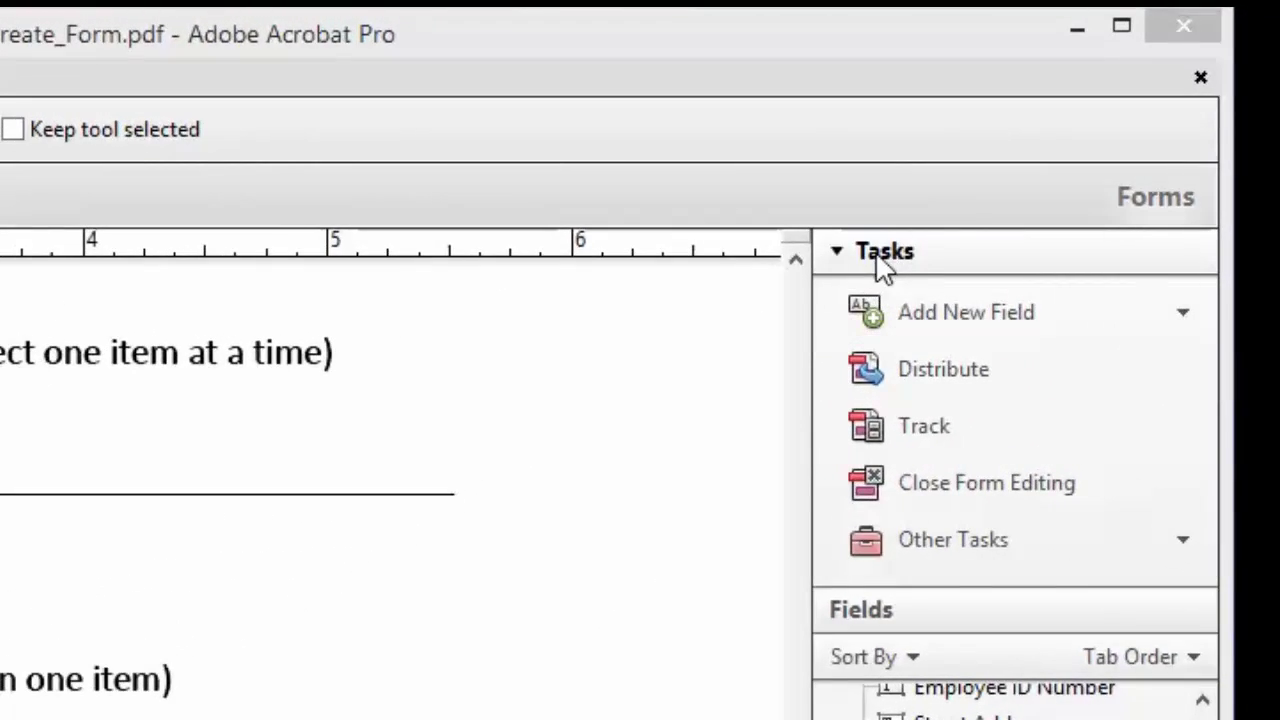
Step: Pick Dropdown from the Add New Field list to start placing a dropdown field
left_click(931, 323)
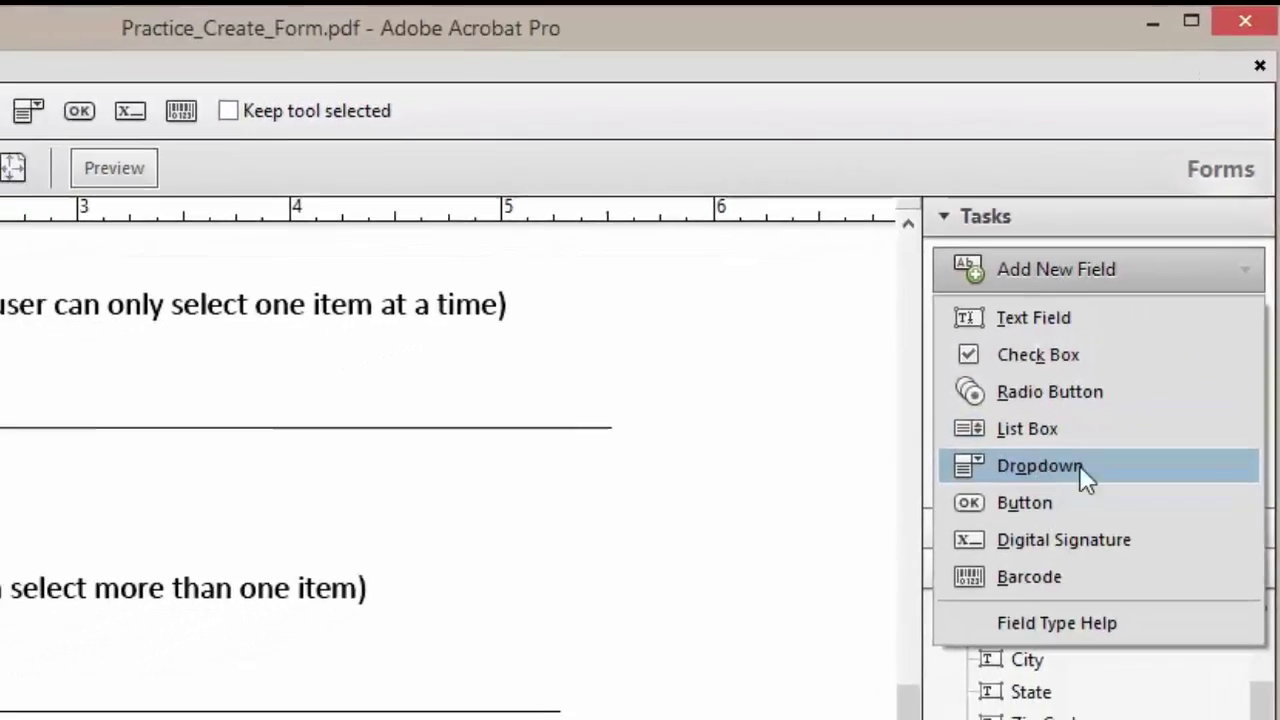
left_click(1079, 465)
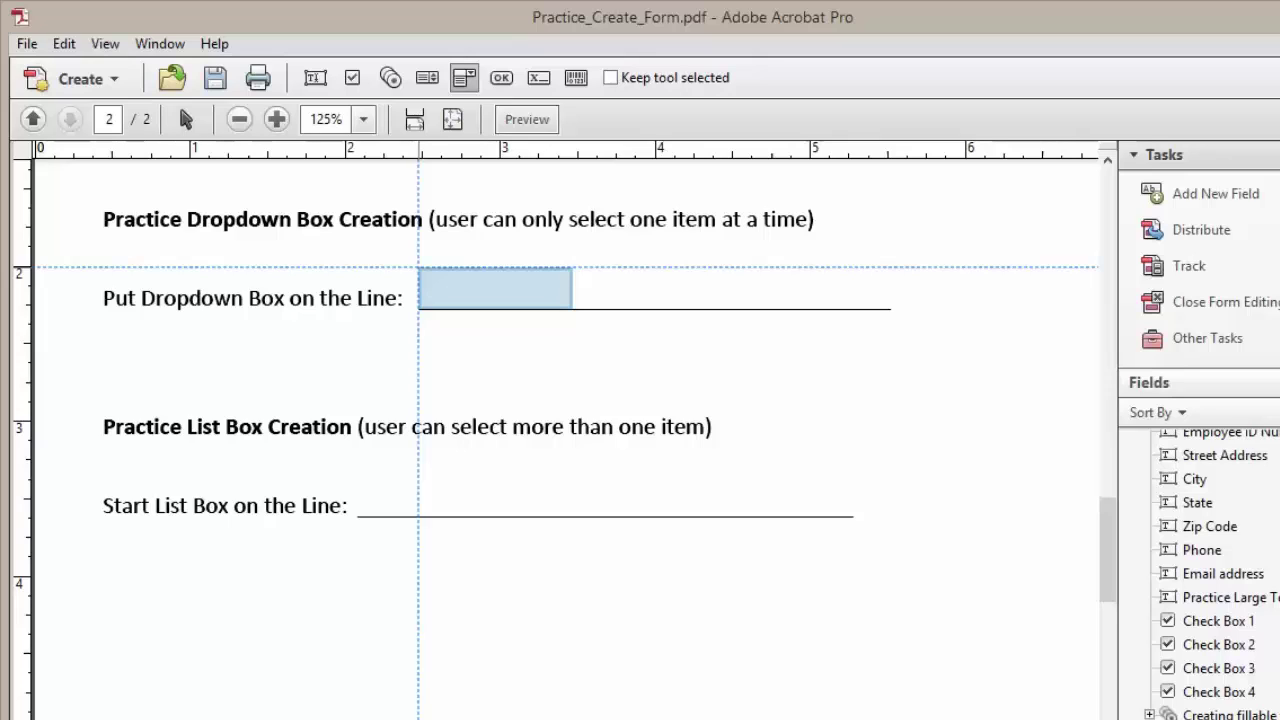
Step: Place Dropdown11 on the practice line, keeping its default name, and widen it to the line's end
left_click(418, 268)
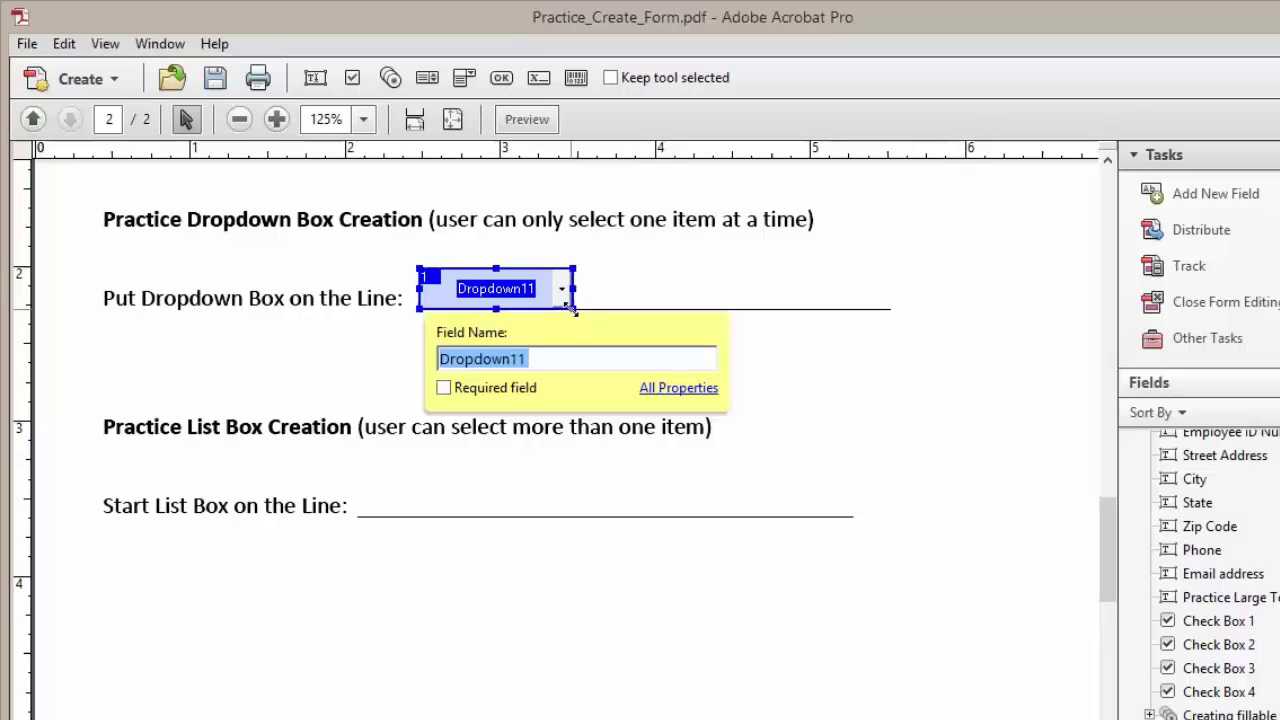
key("Return")
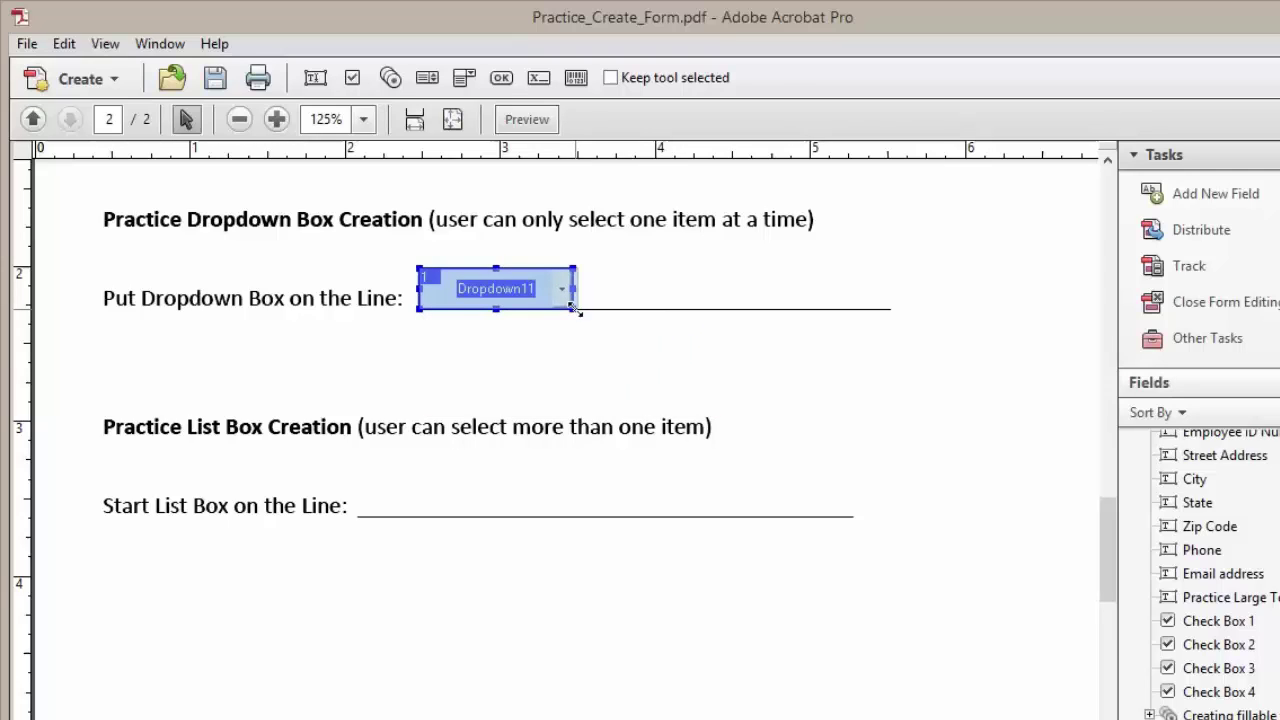
left_click_drag(580, 311, 887, 312)
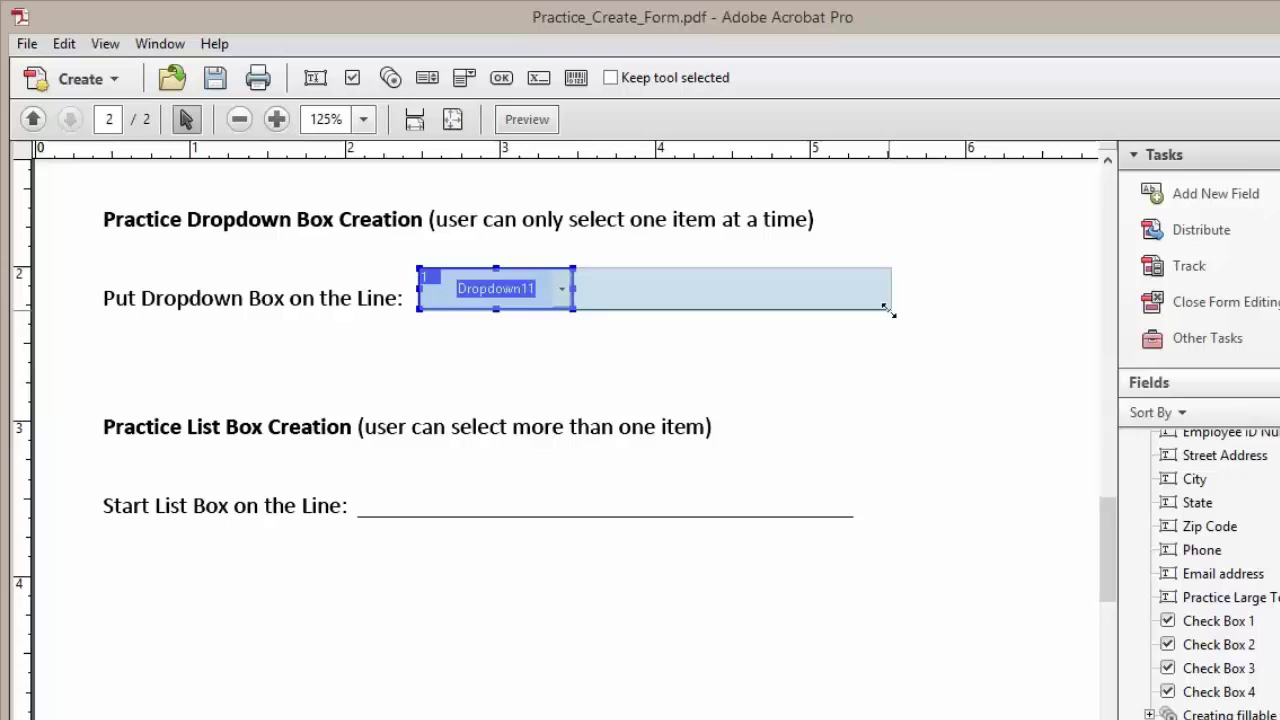
left_click_drag(888, 312, 890, 312)
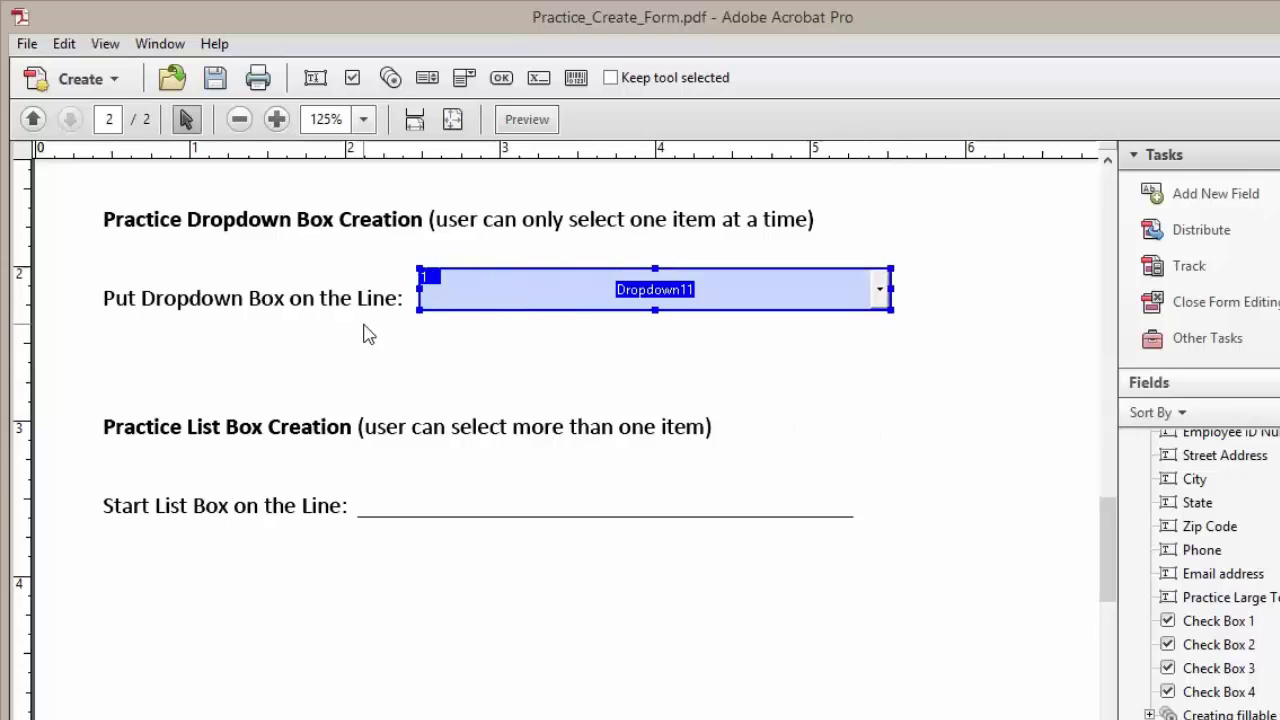
Step: Give the dropdown the tooltip 'Click on dropdown box to make selection' in its properties
right_click(540, 291)
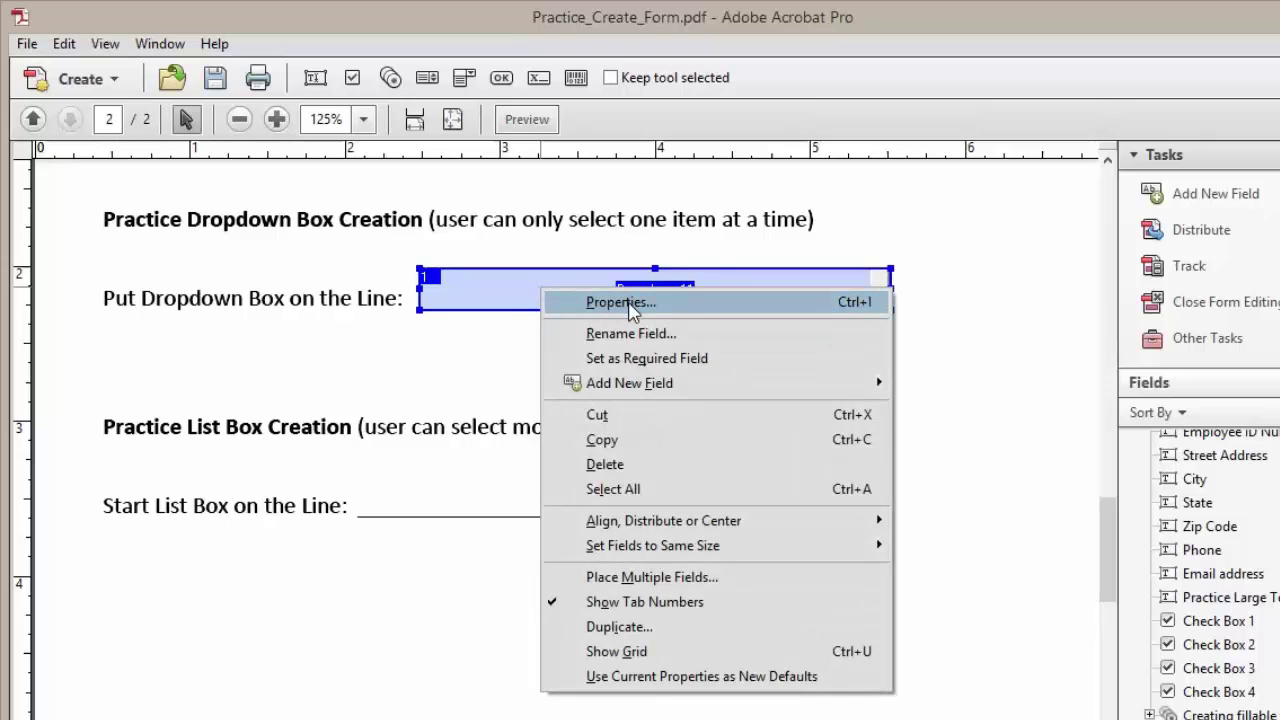
left_click(629, 303)
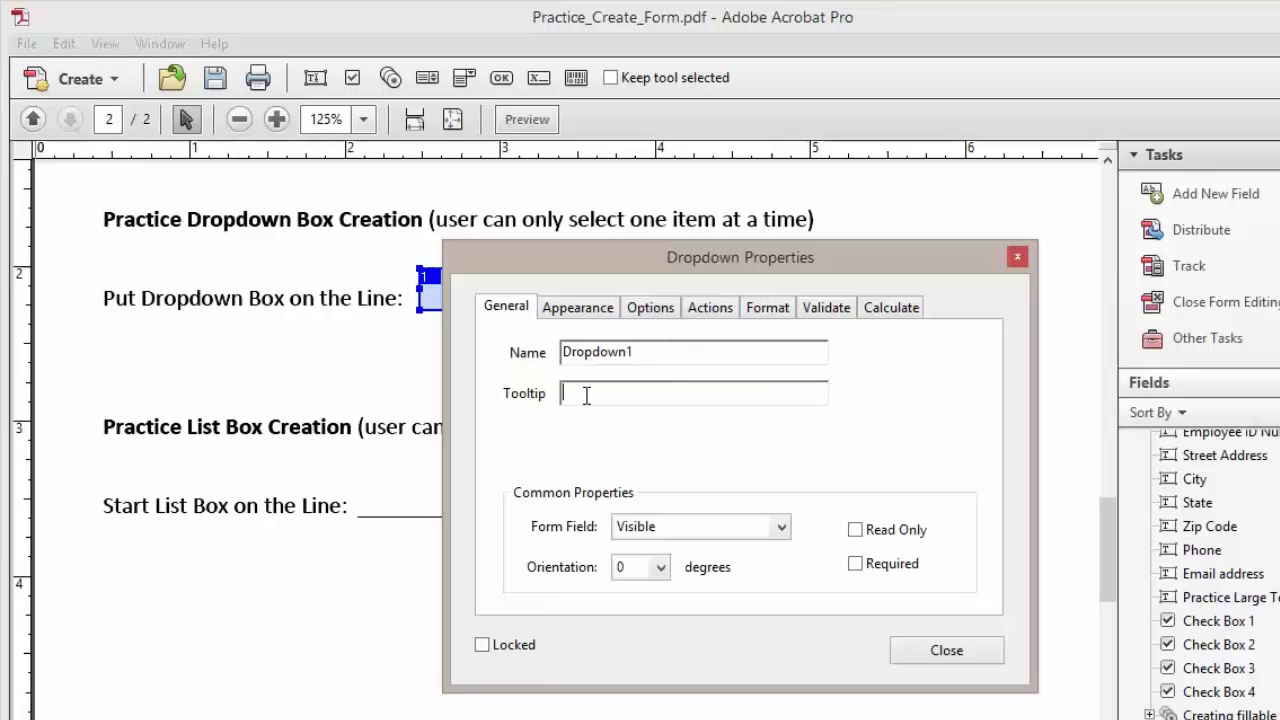
type("Click on dropdown box to make selection")
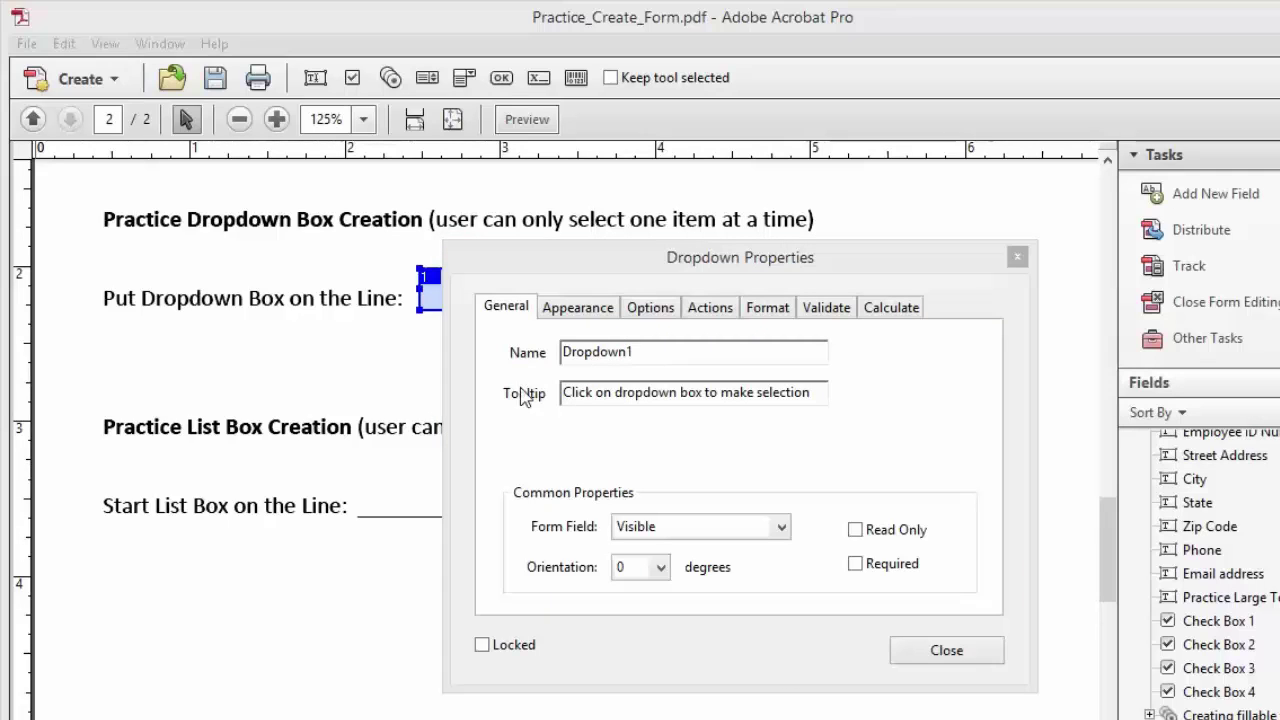
Step: Set the dropdown's font size to 10 on the Appearance settings
left_click(577, 308)
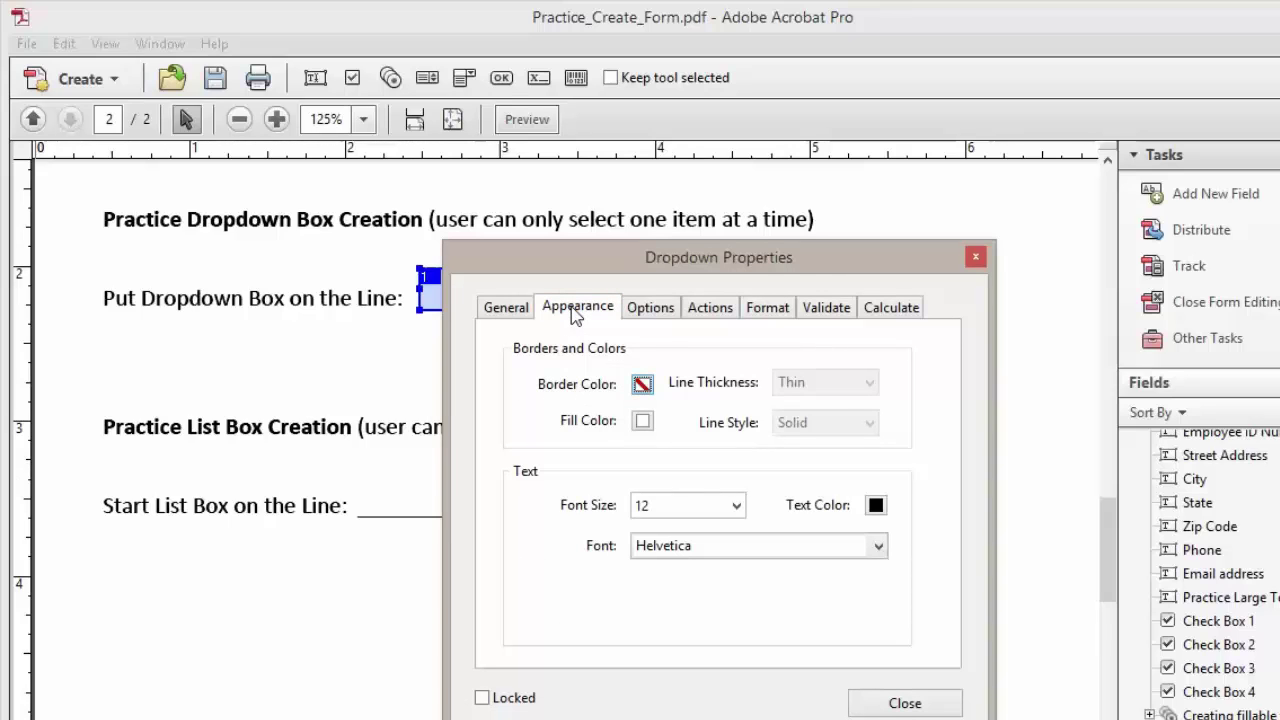
left_click(737, 507)
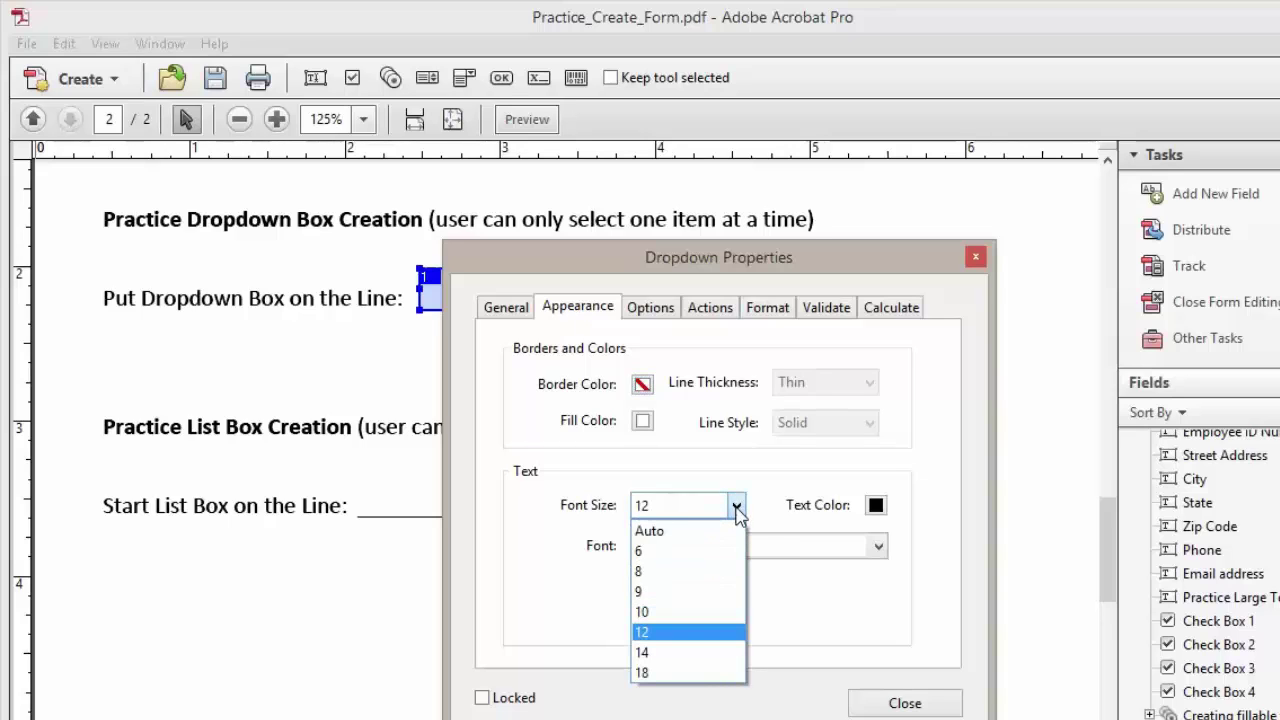
left_click(707, 612)
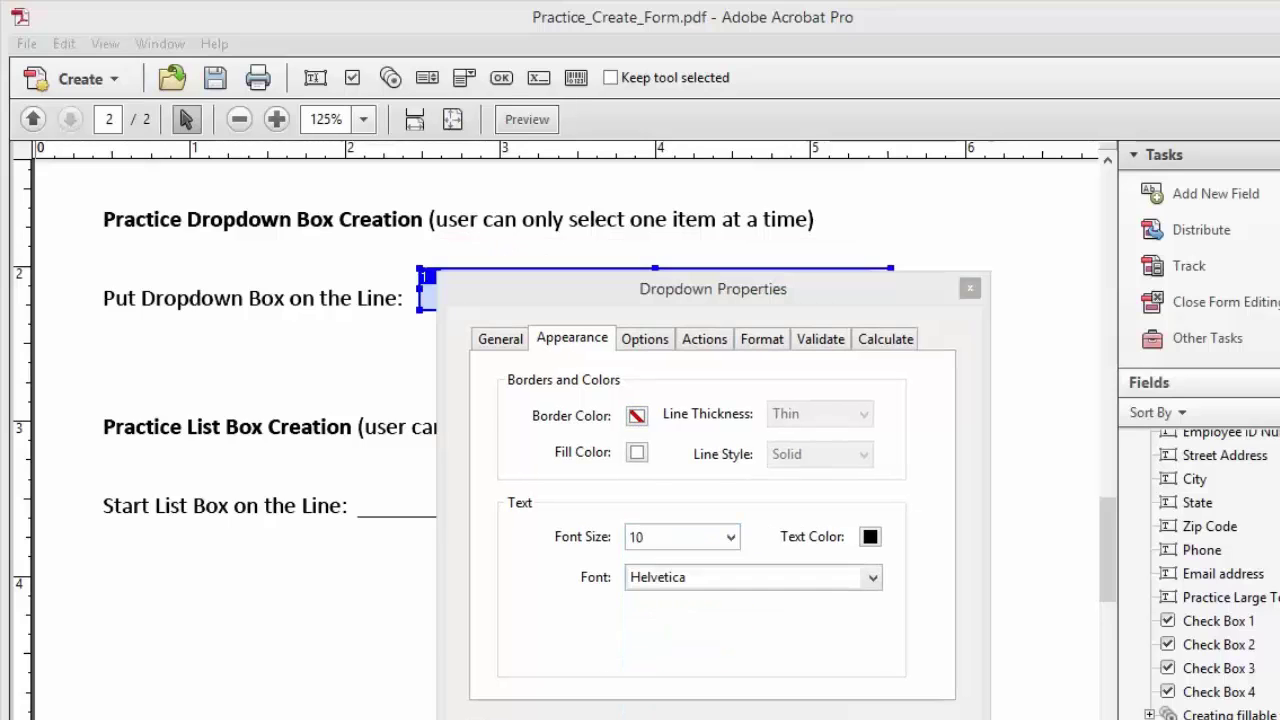
Step: Add Item1 as the first choice in the dropdown's Options list
left_click(645, 340)
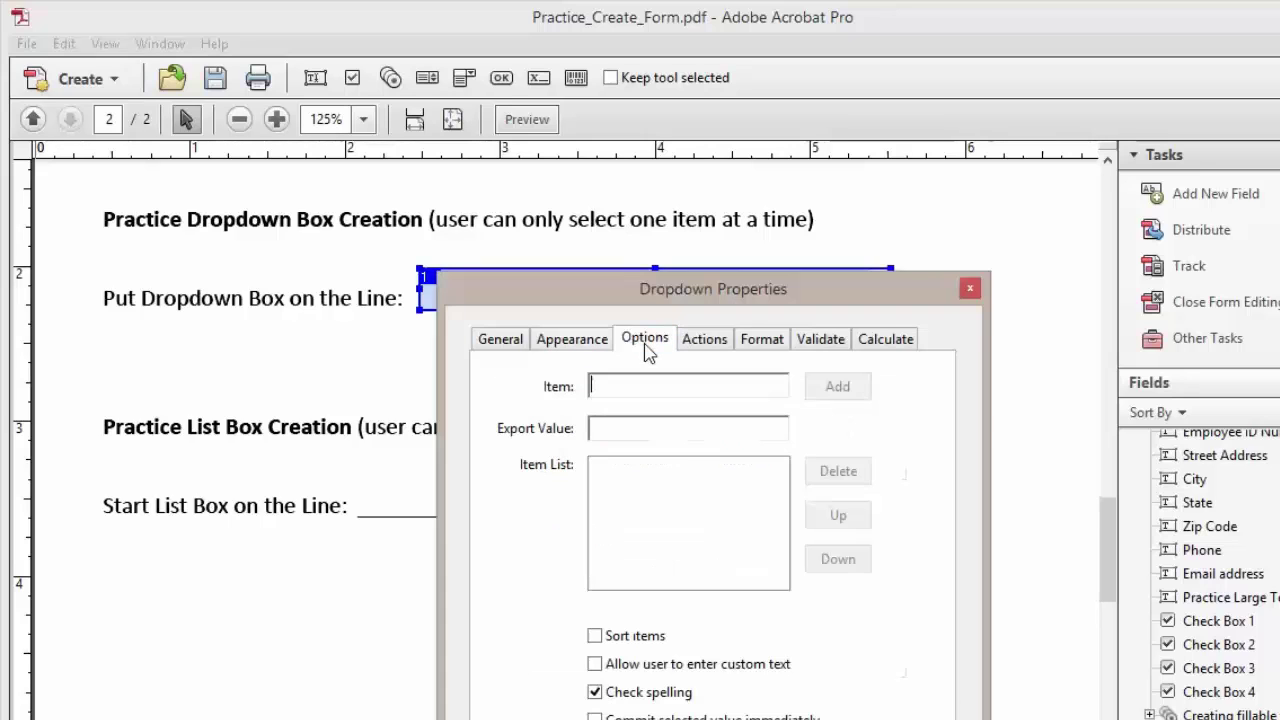
left_click_drag(676, 297, 660, 135)
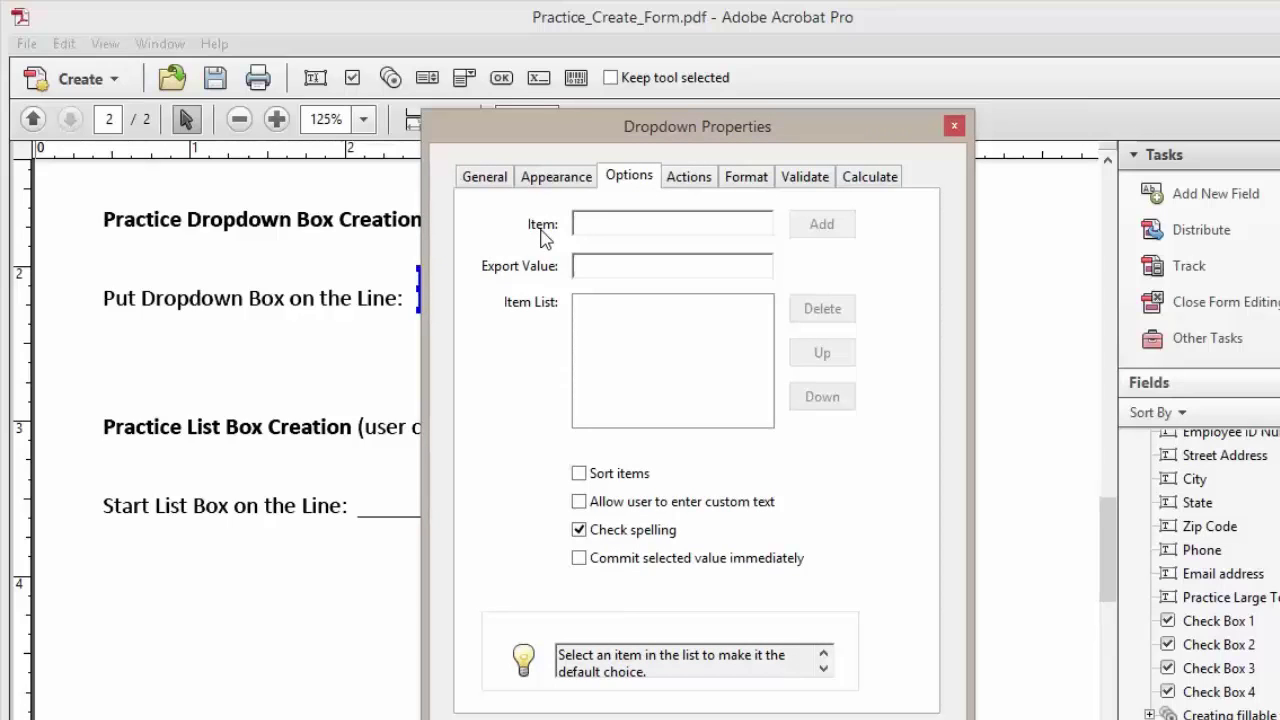
type("I")
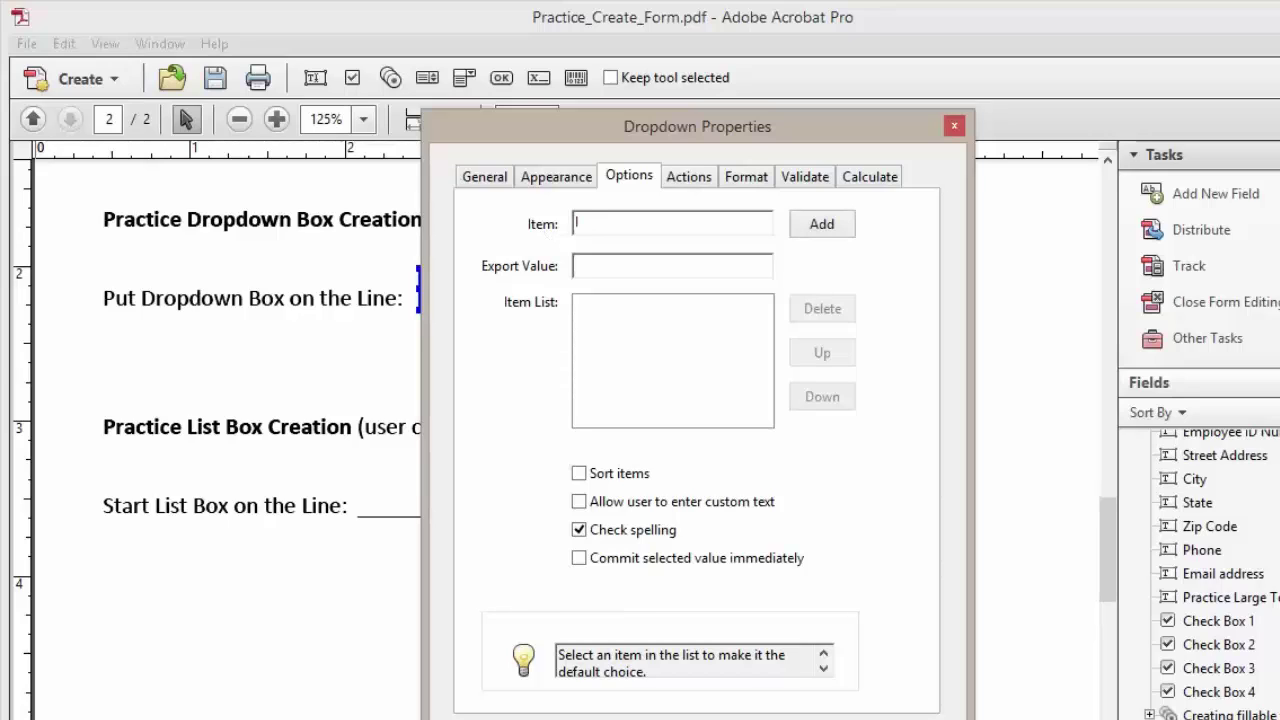
type("tem1")
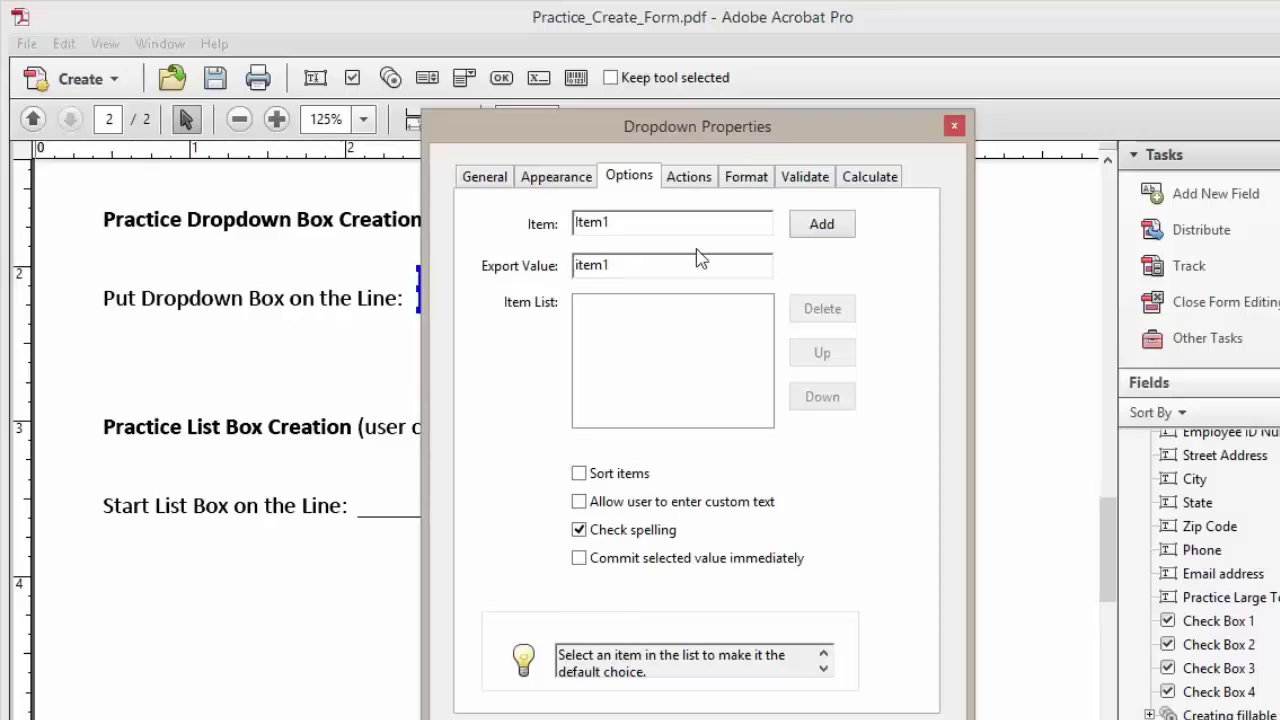
left_click(822, 224)
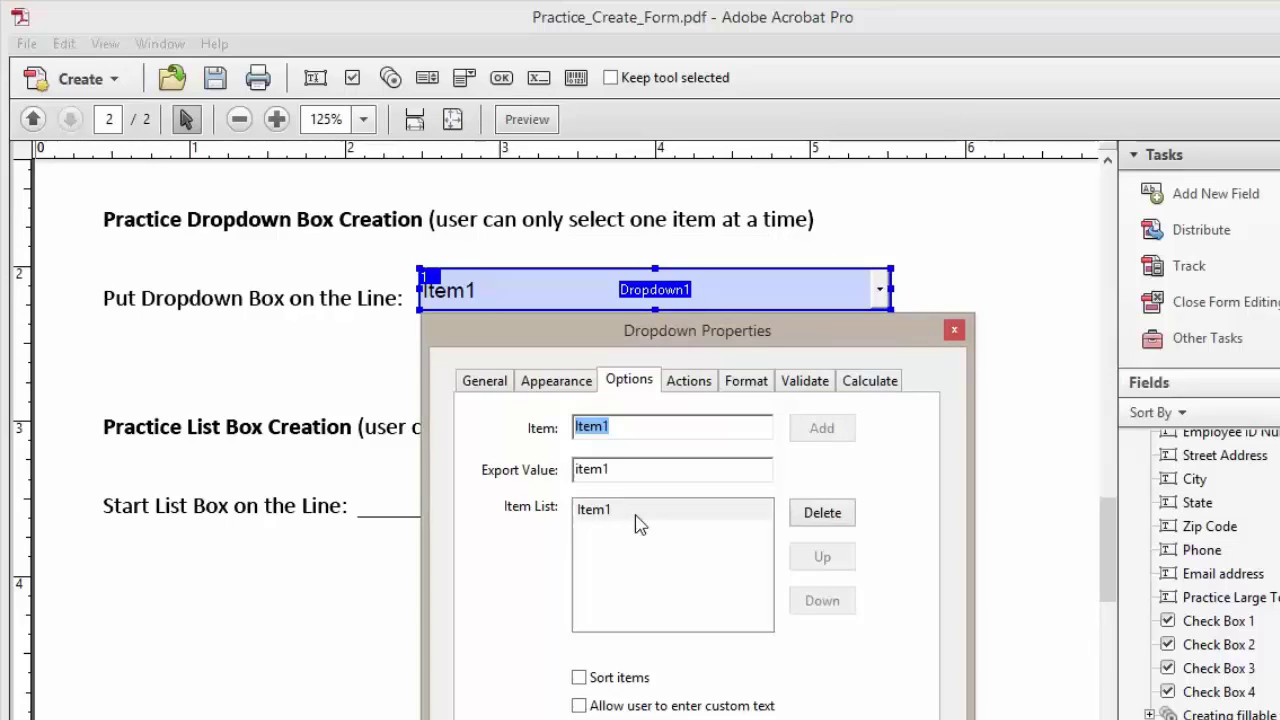
Step: Add Item2 to the choices with export value item2
left_click(642, 430)
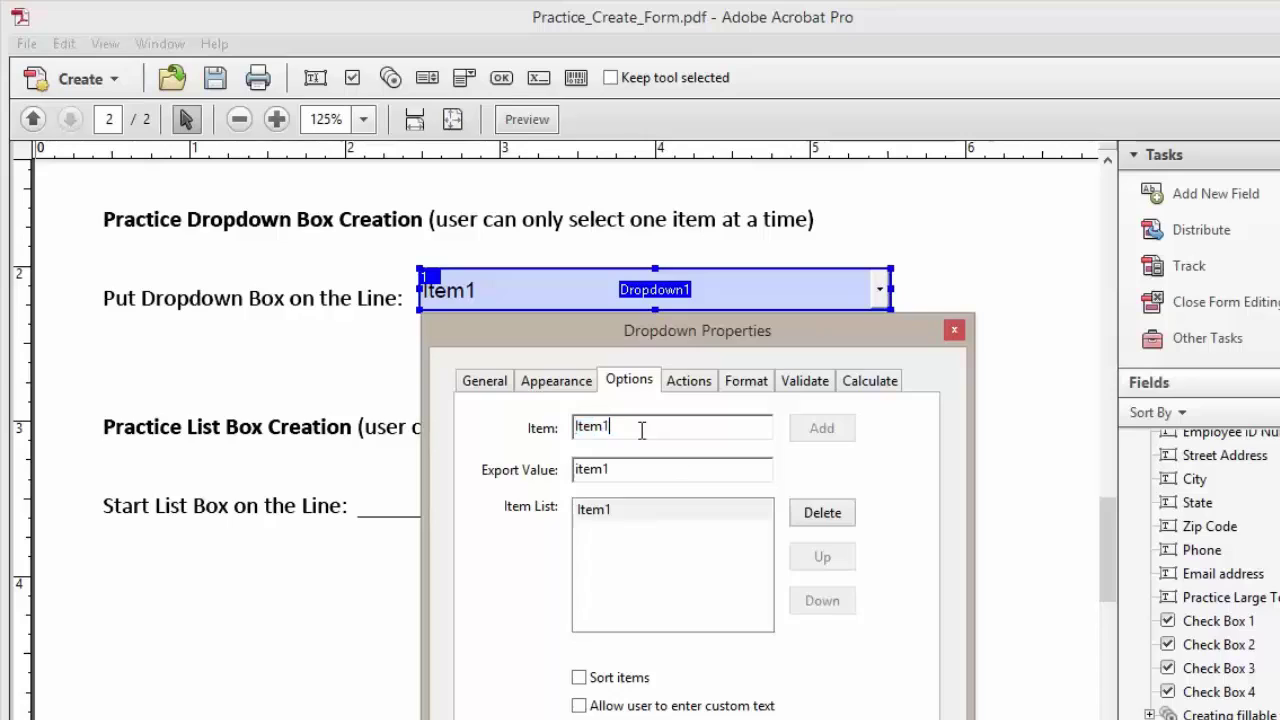
key("BackSpace")
type("2")
left_click(608, 470)
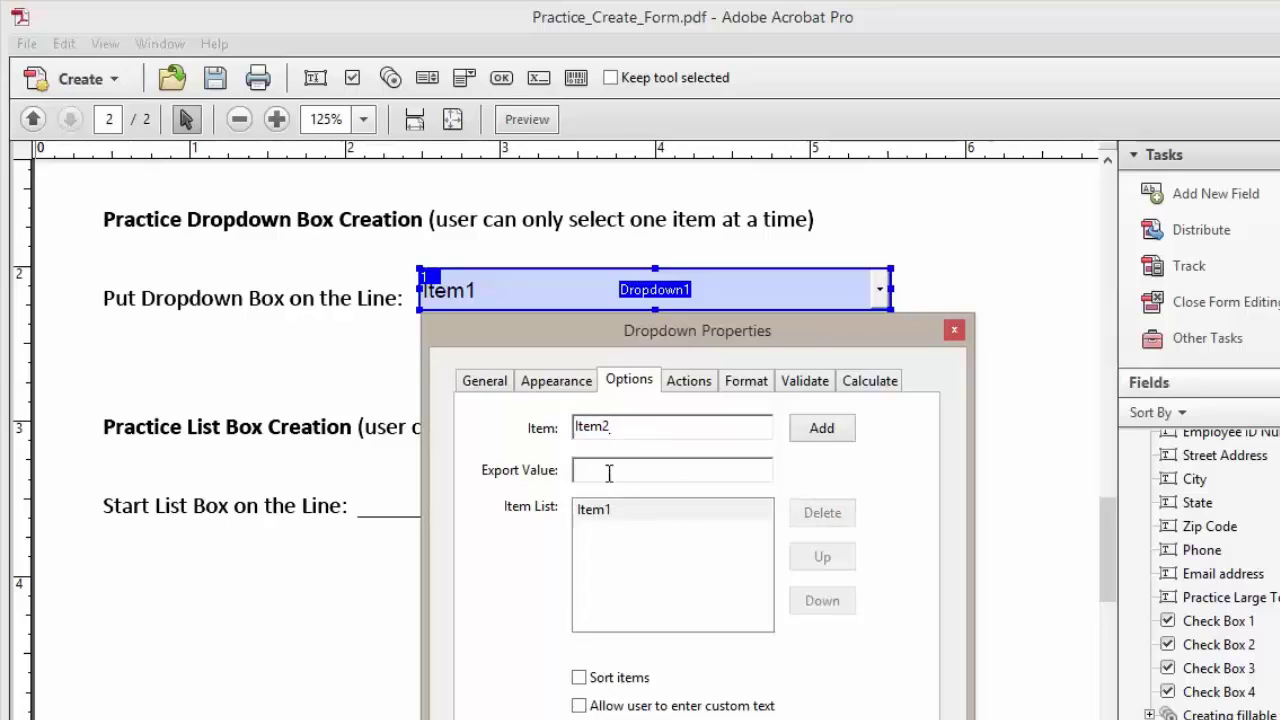
type("item2")
left_click(842, 438)
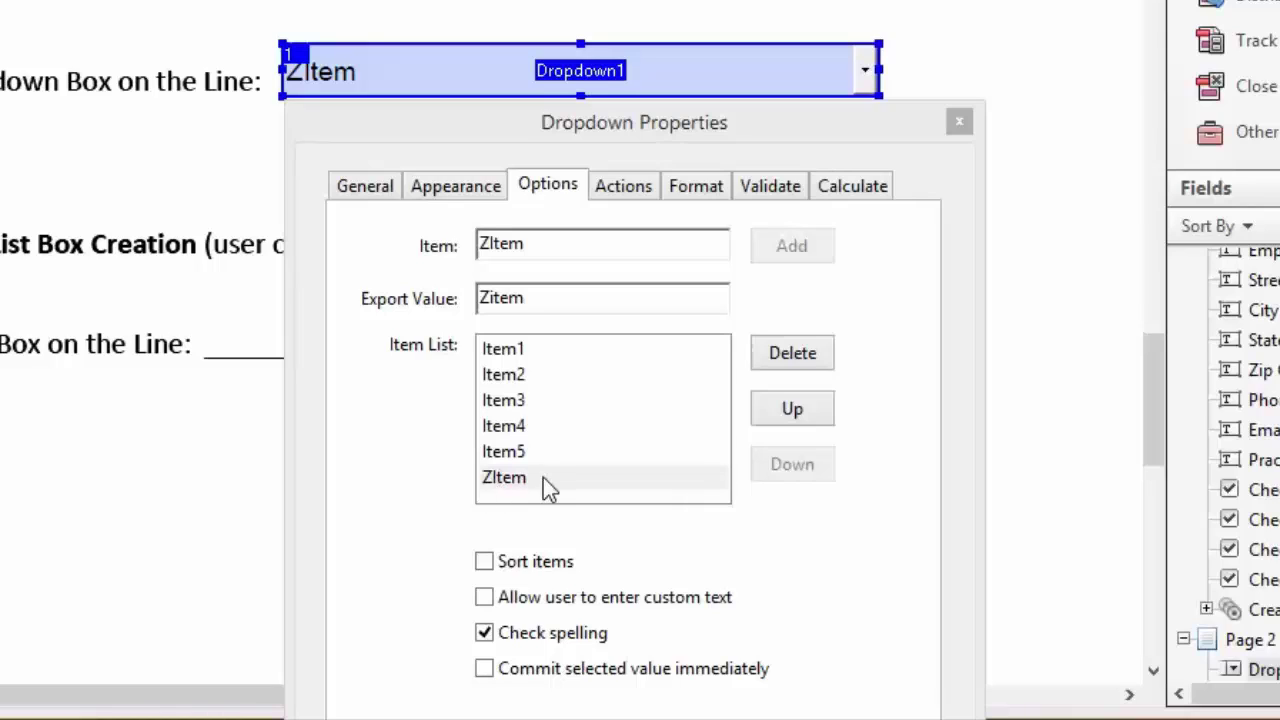
Step: Reposition ZItem in the item list using the Up and Down buttons
left_click(543, 477)
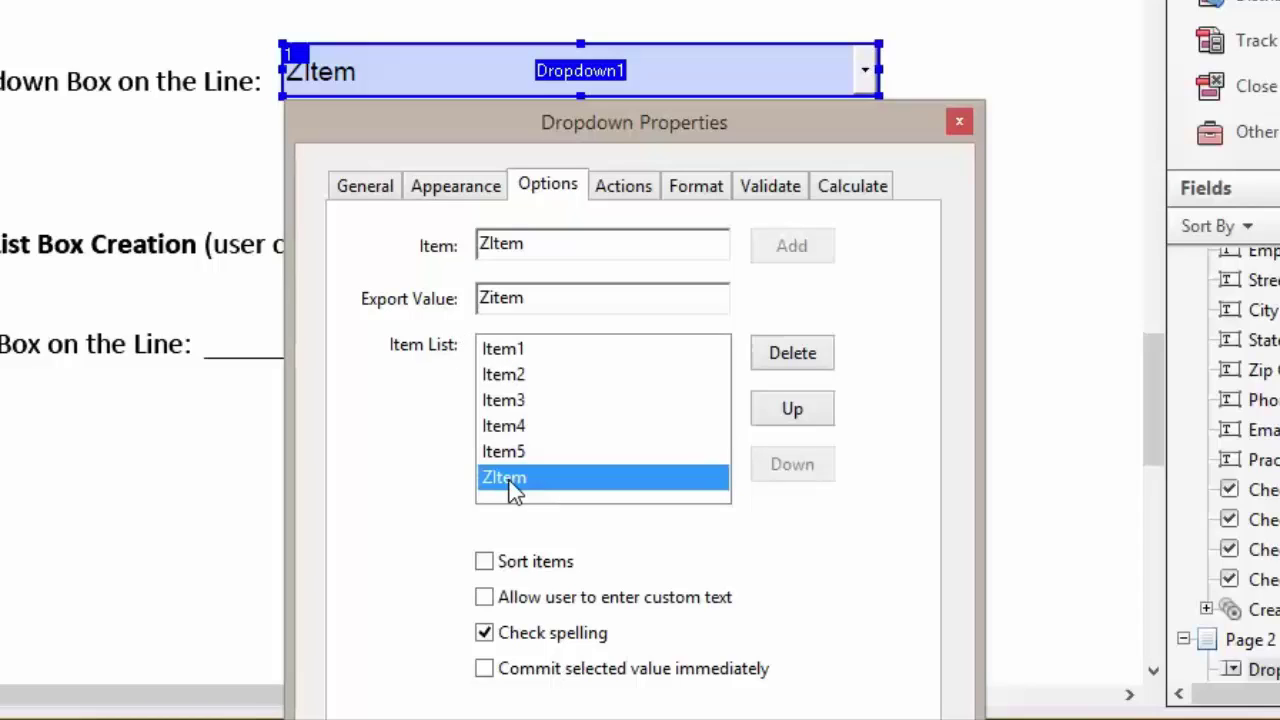
left_click(810, 412)
left_click(810, 412)
left_click(810, 412)
left_click(810, 412)
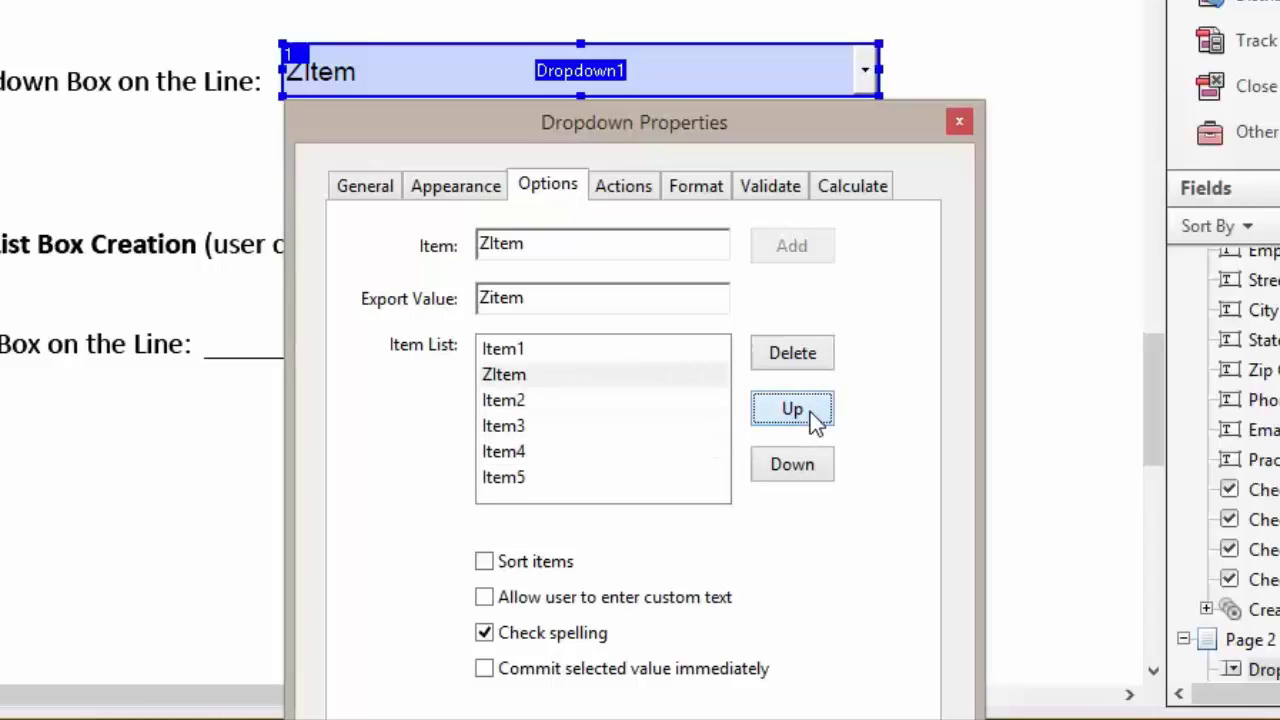
left_click(815, 418)
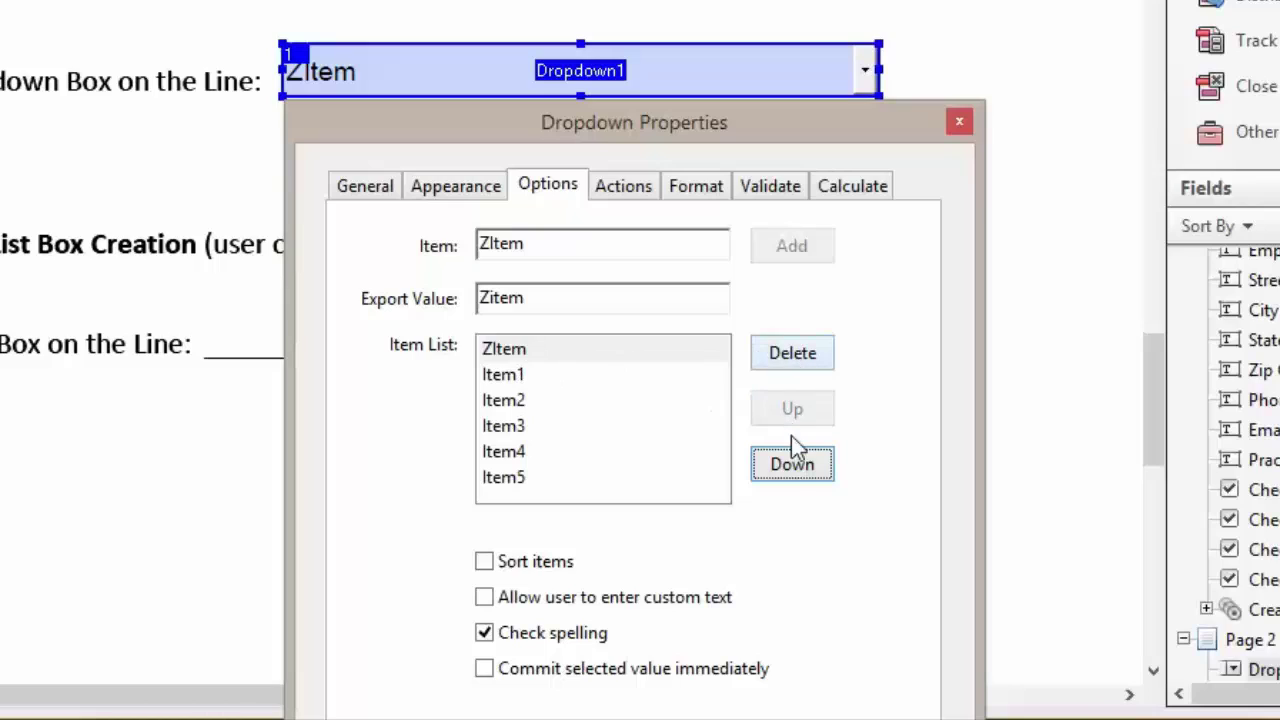
left_click(808, 474)
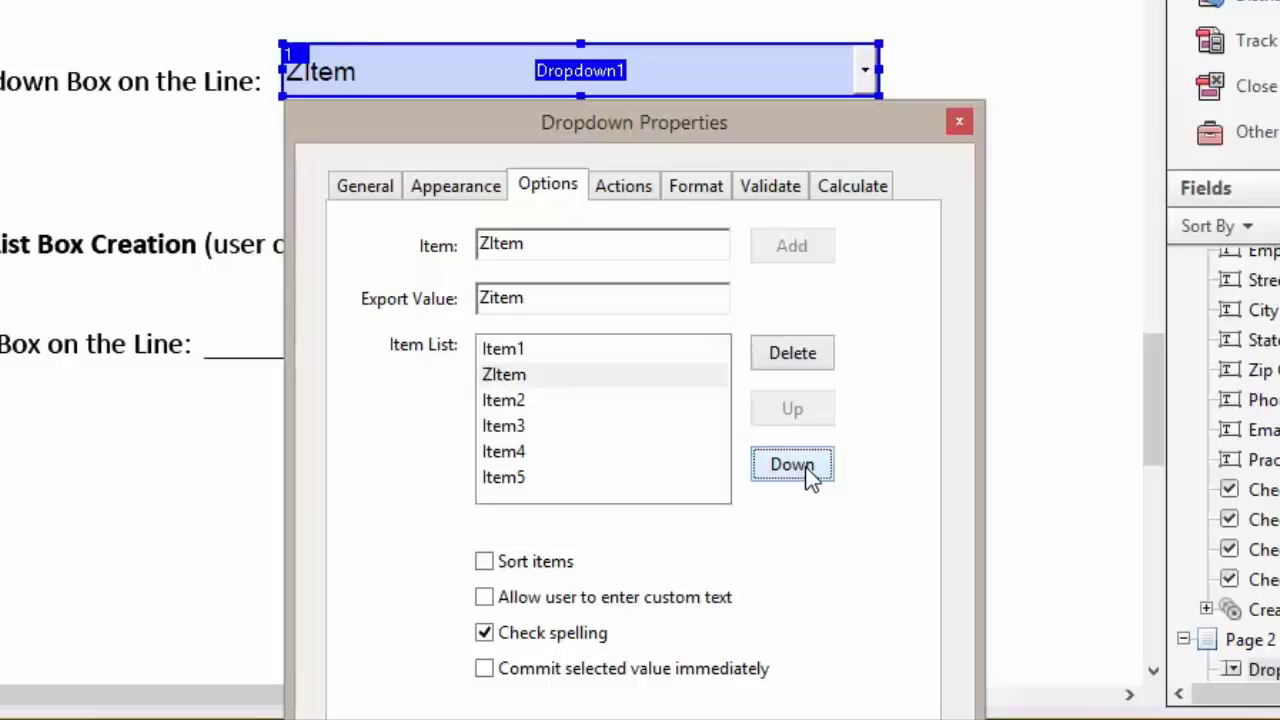
left_click(810, 474)
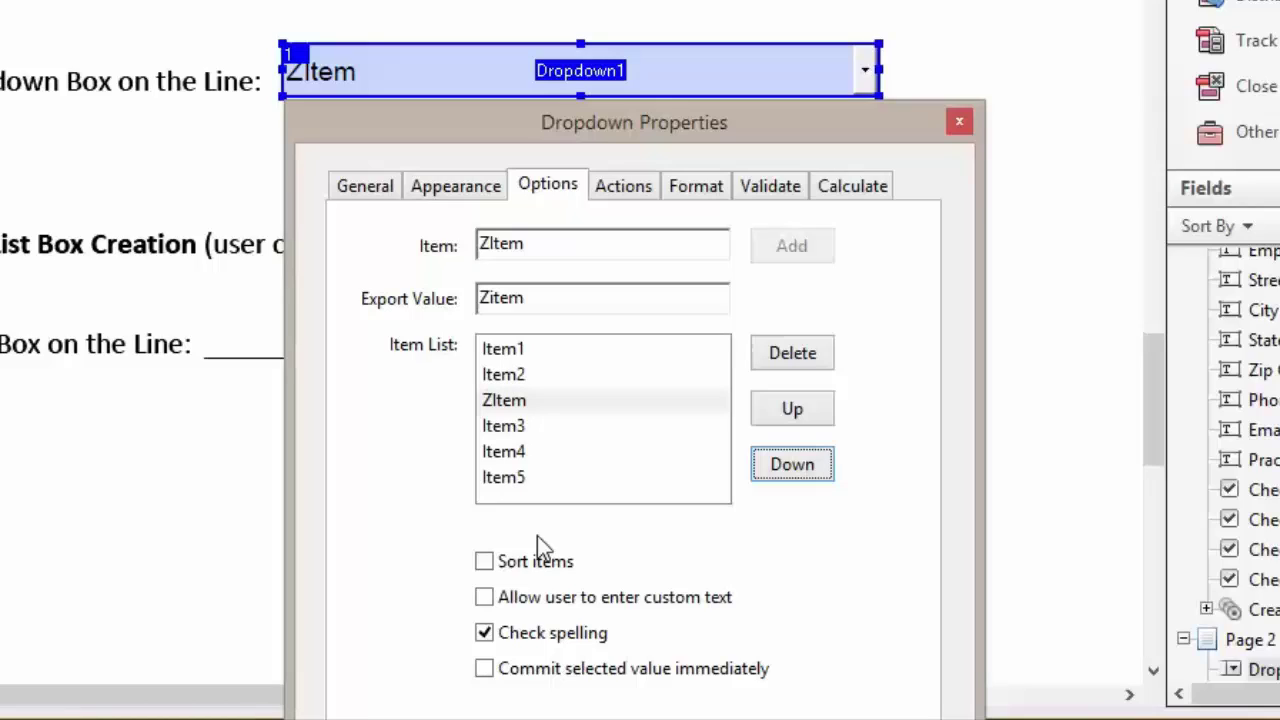
Step: Turn on Sort items, Allow user to enter custom text and Commit selected value immediately
left_click(484, 562)
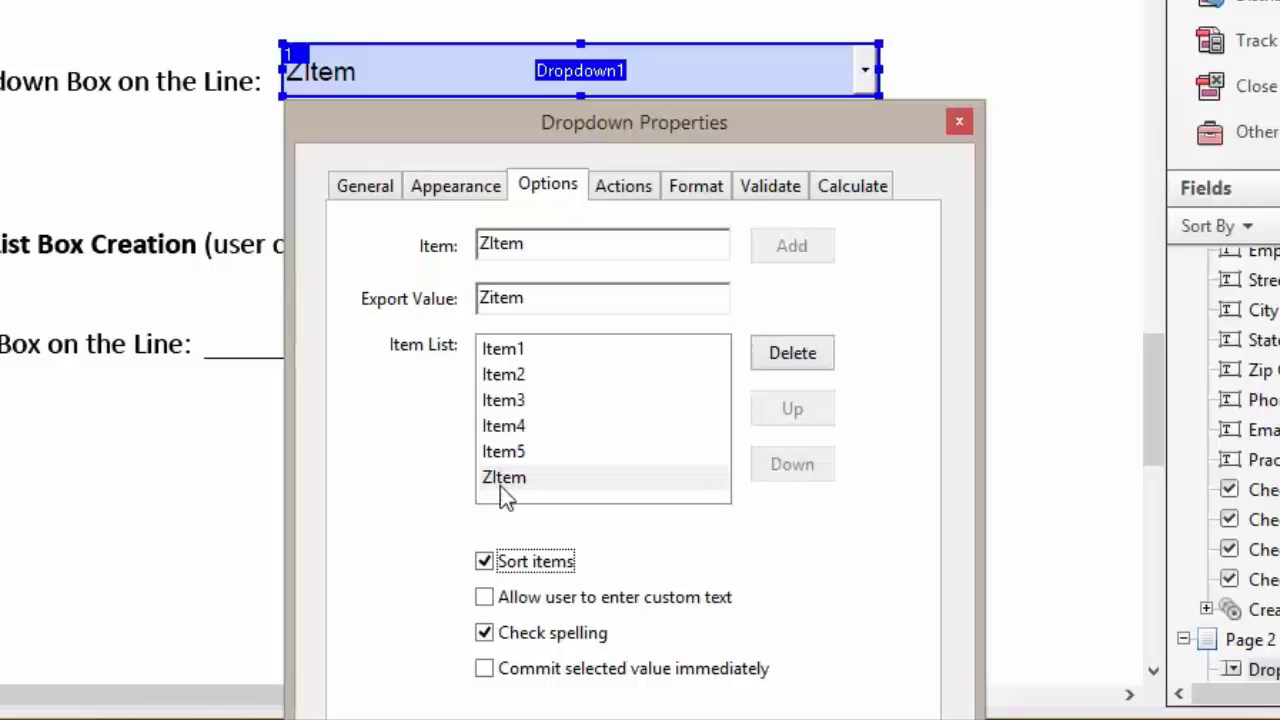
left_click(518, 600)
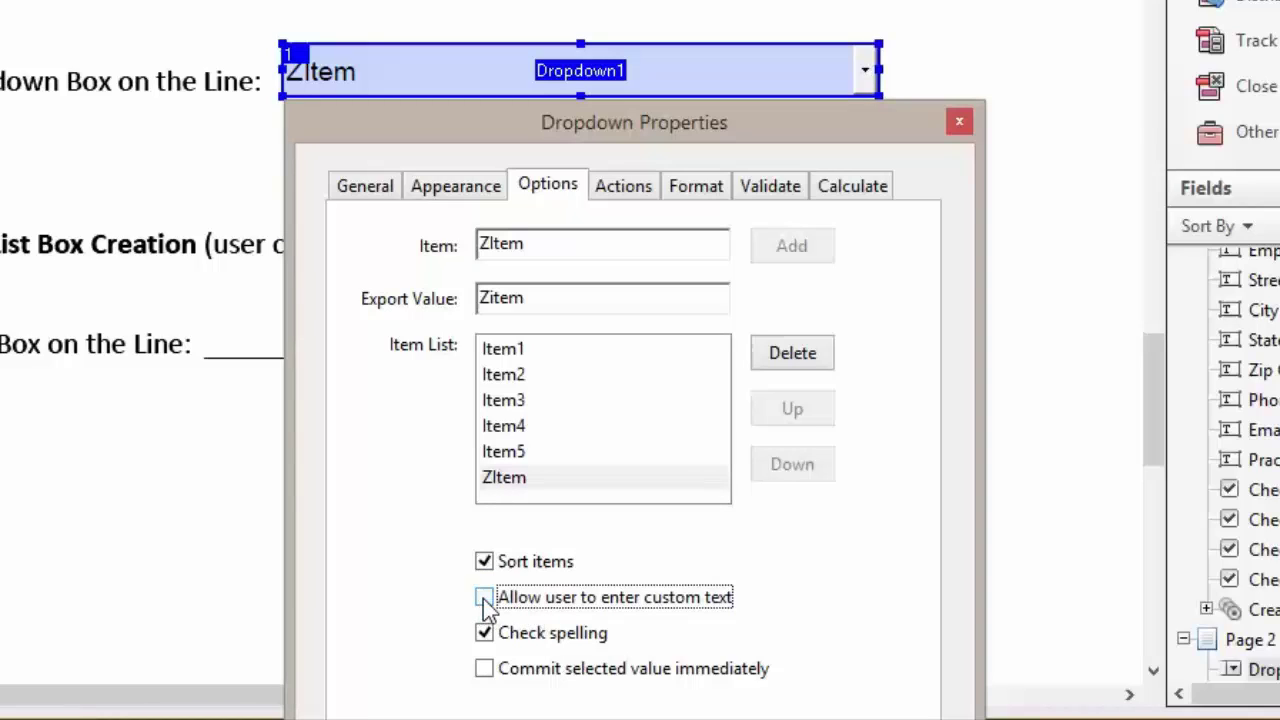
left_click(484, 598)
left_click(484, 670)
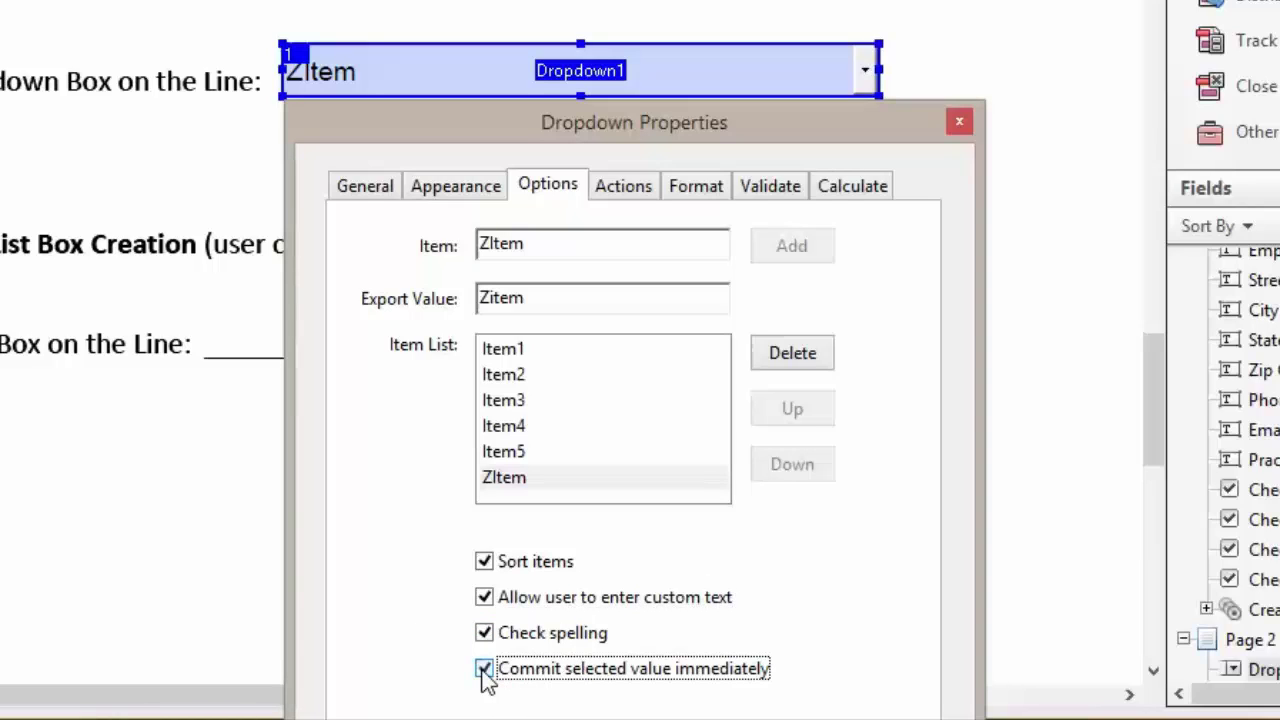
left_click(390, 245)
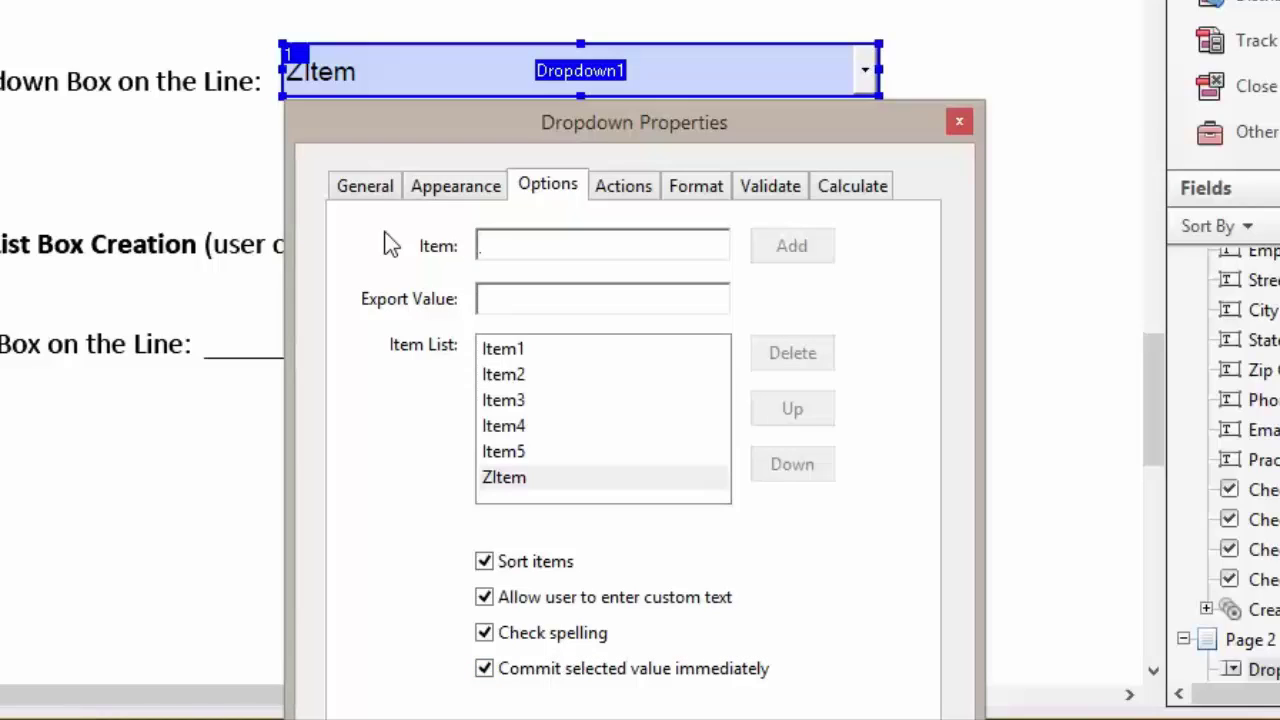
Step: Add a new 'Select' entry to the dropdown's item list
type("Se")
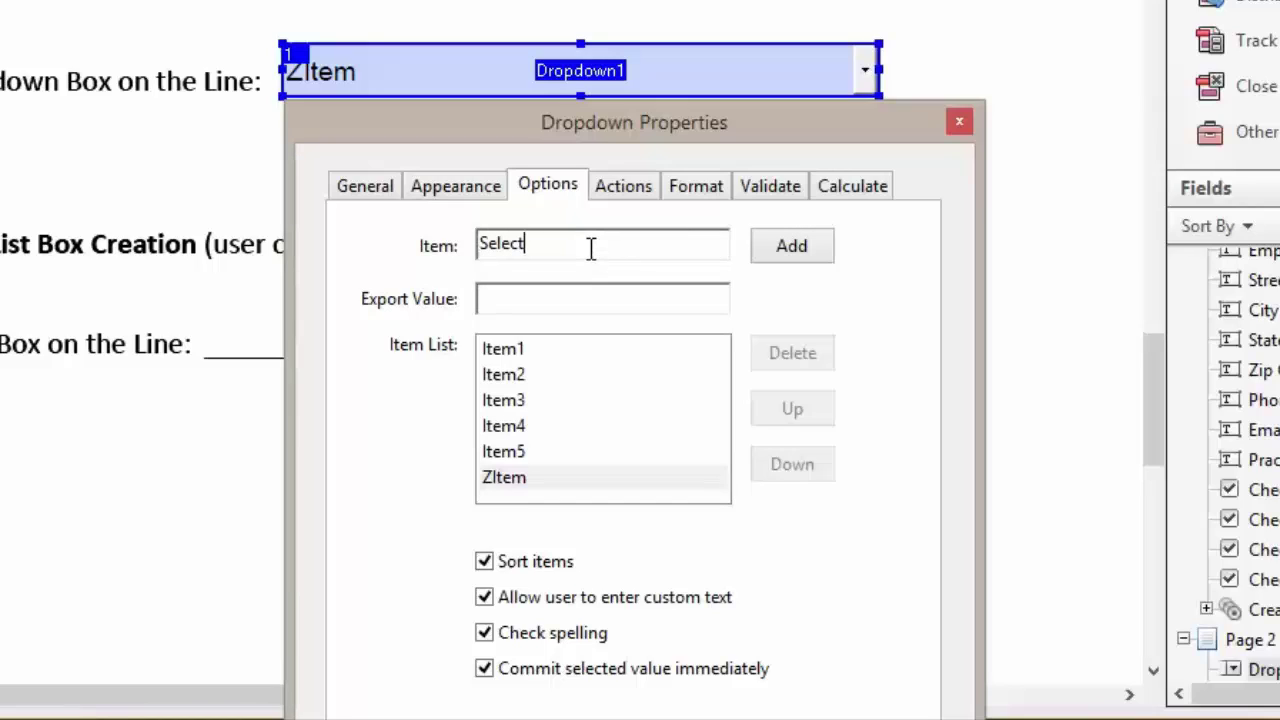
type("lect")
left_click(790, 246)
left_click(518, 482)
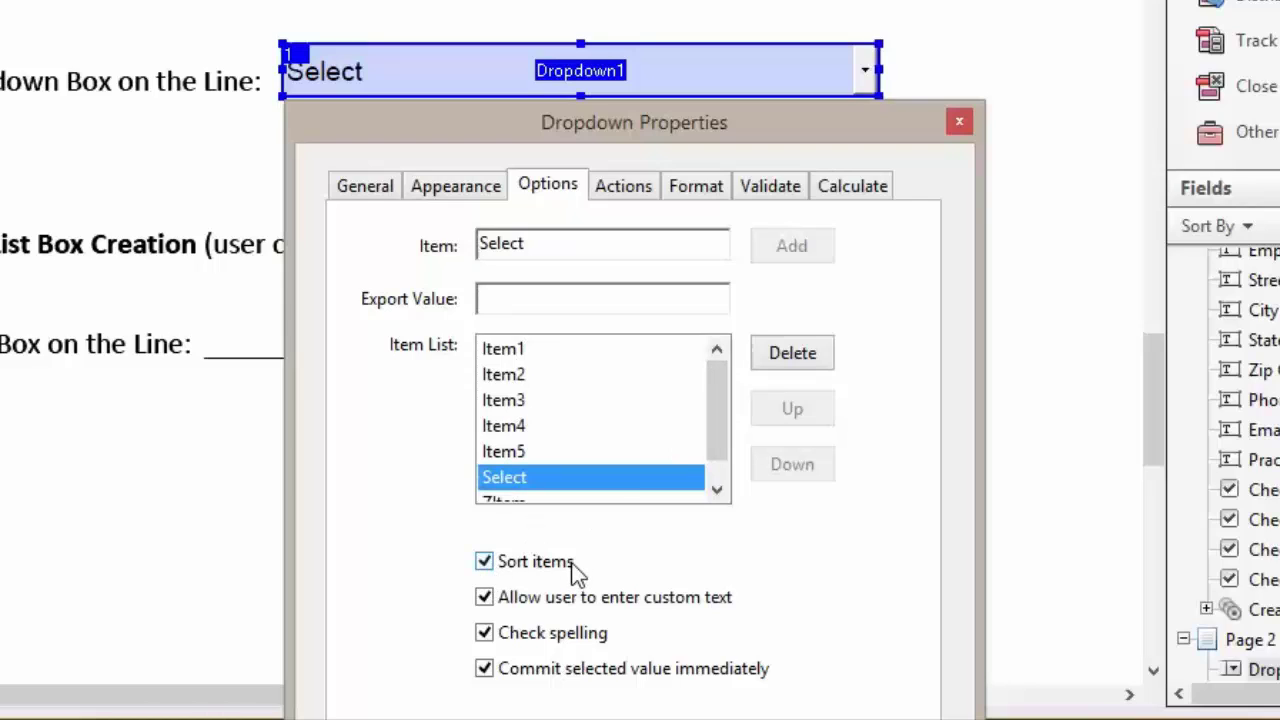
Step: Turn off Sort items and move Select to the top of the list
scroll(725, 428, "down", 1)
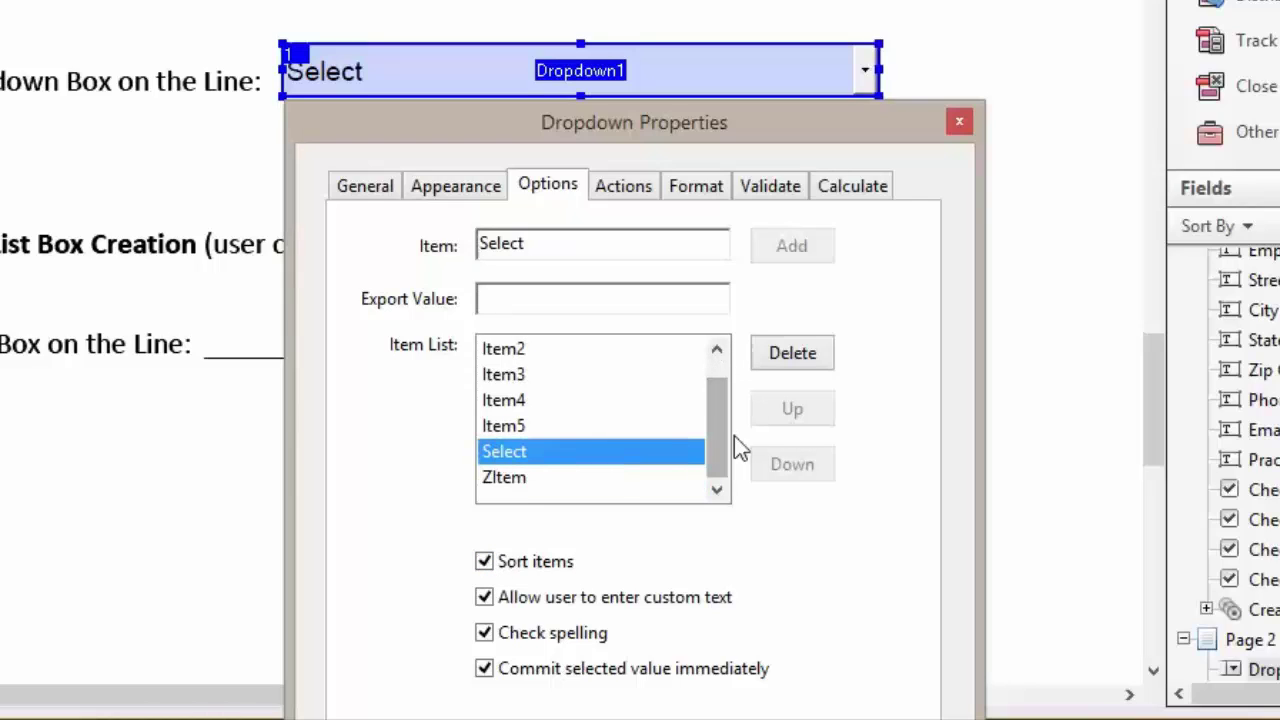
left_click(483, 563)
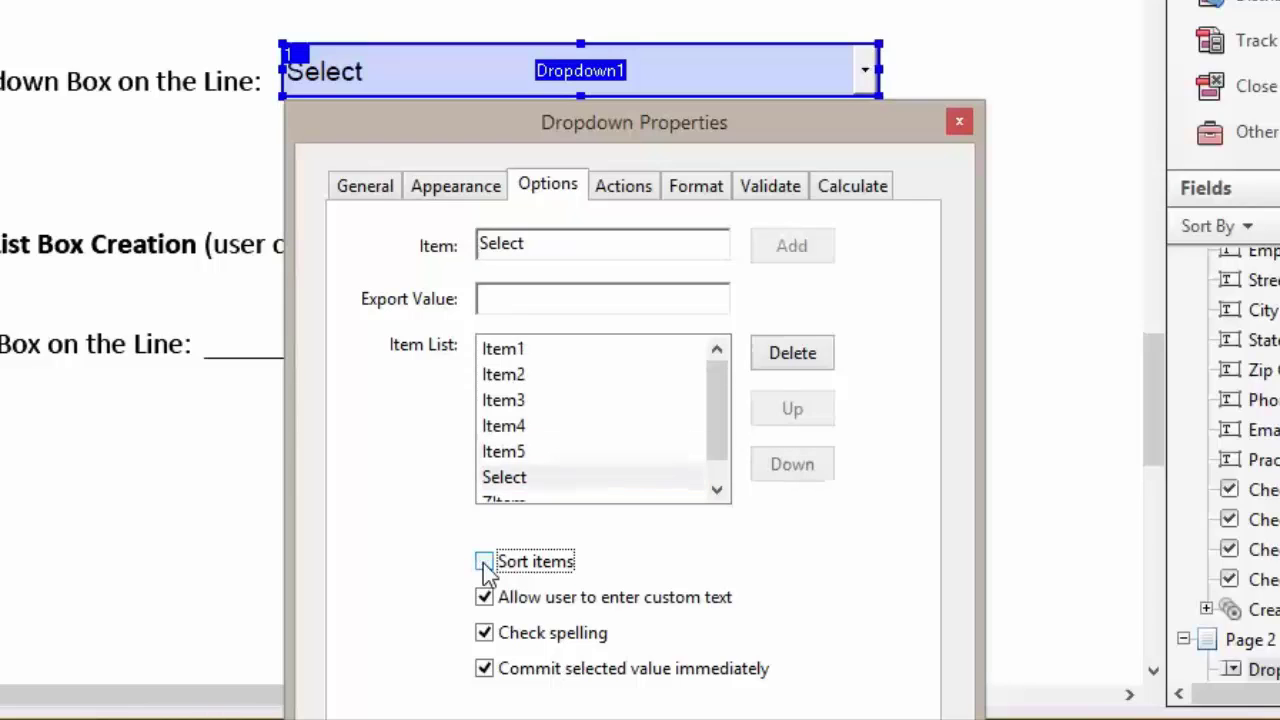
left_click(537, 476)
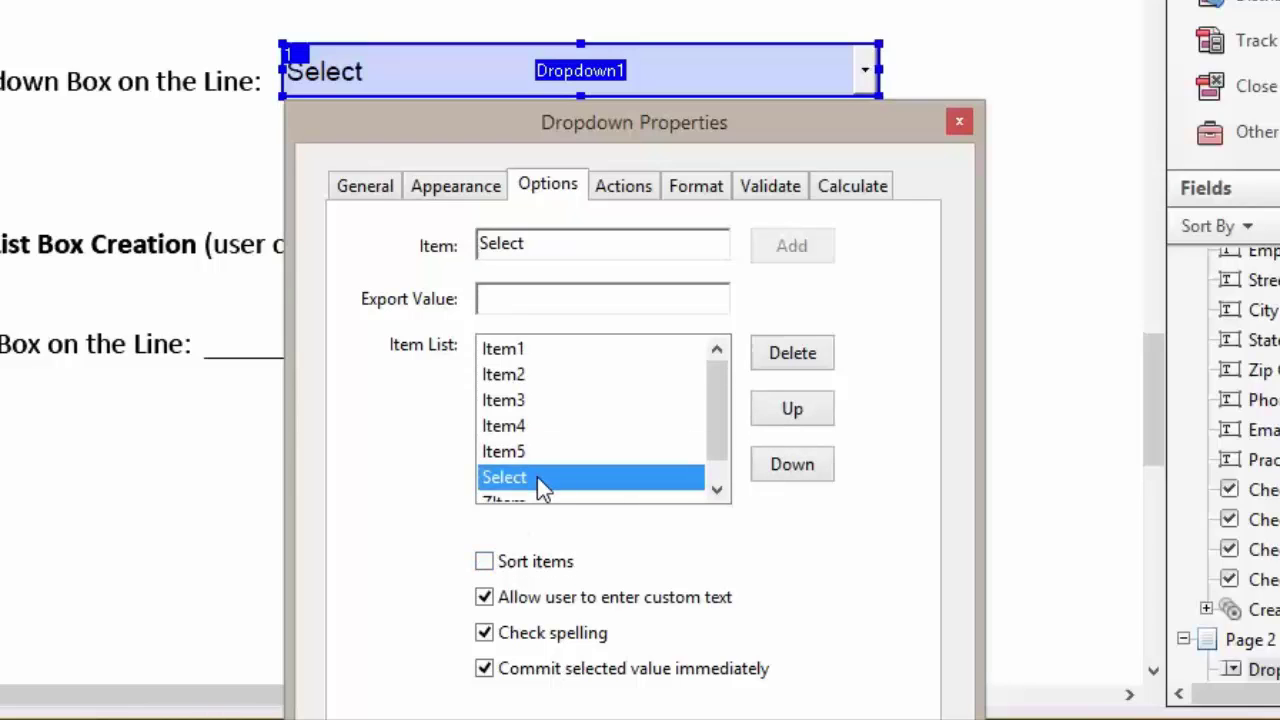
left_click(820, 413)
left_click(820, 413)
left_click(820, 413)
left_click(820, 413)
left_click(820, 413)
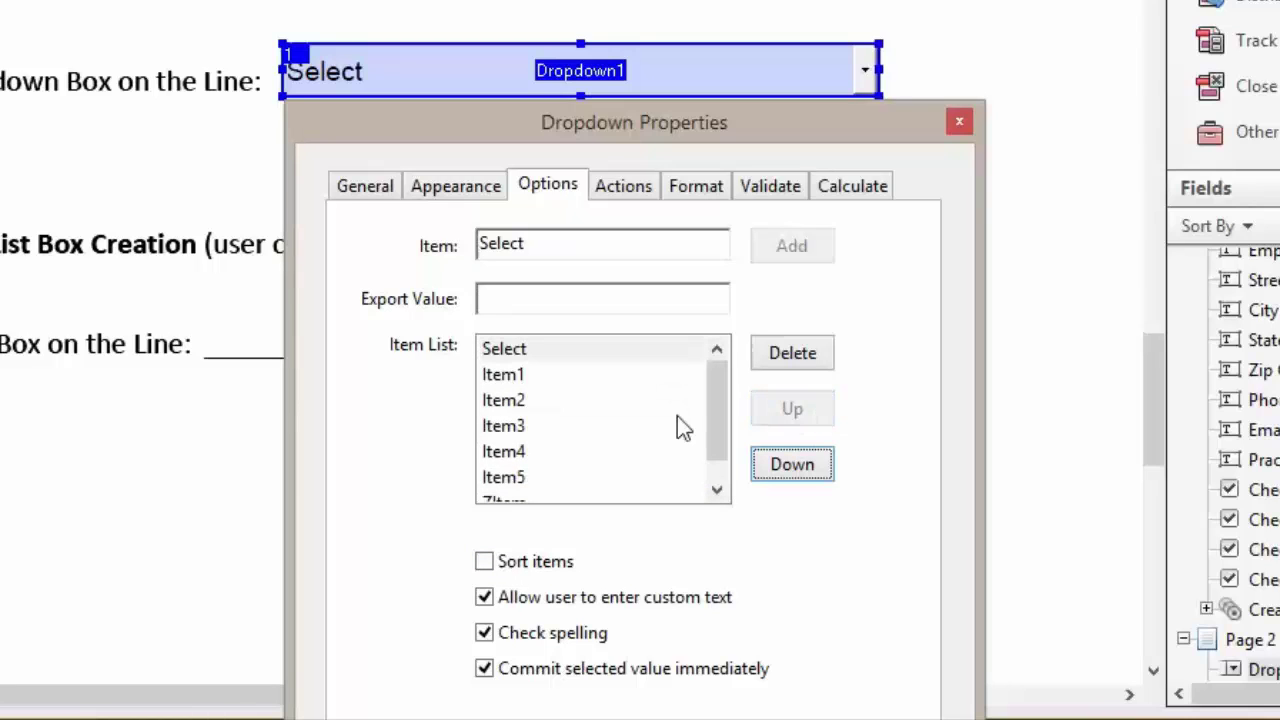
left_click_drag(592, 118, 595, 0)
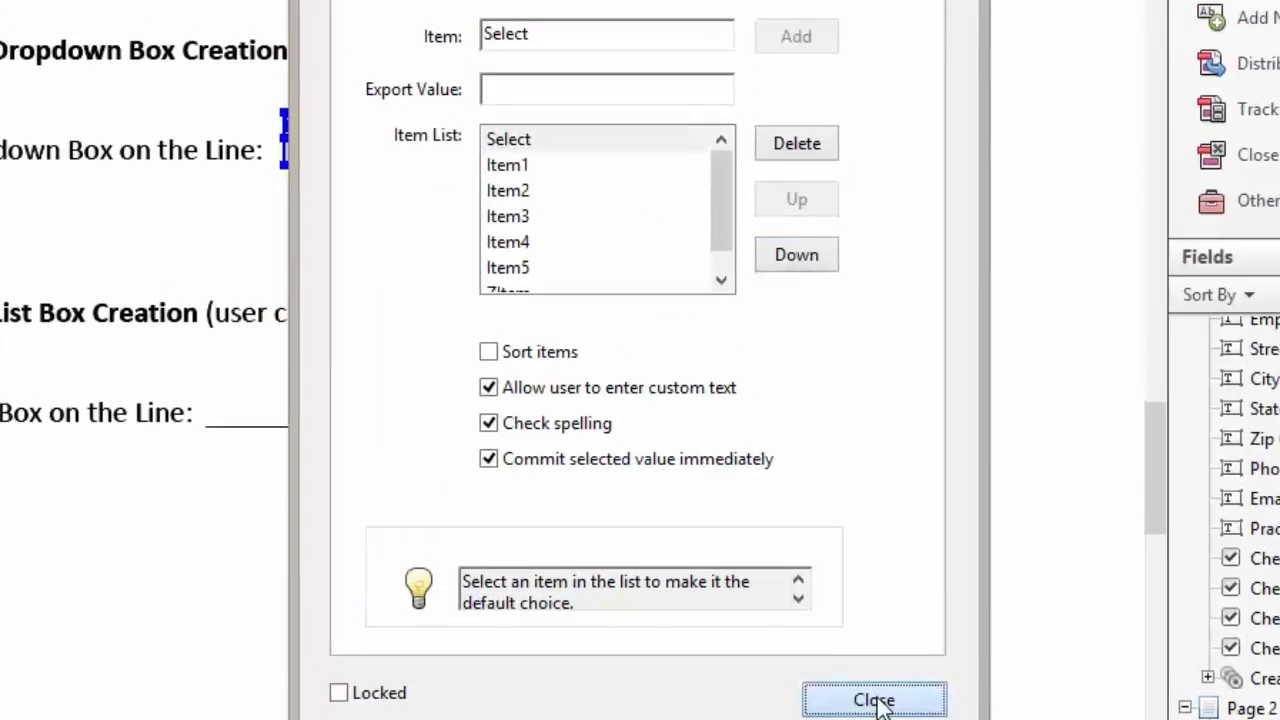
Step: Close the dropdown properties, switch to Preview, and pick Item2 from the dropdown
left_click(875, 701)
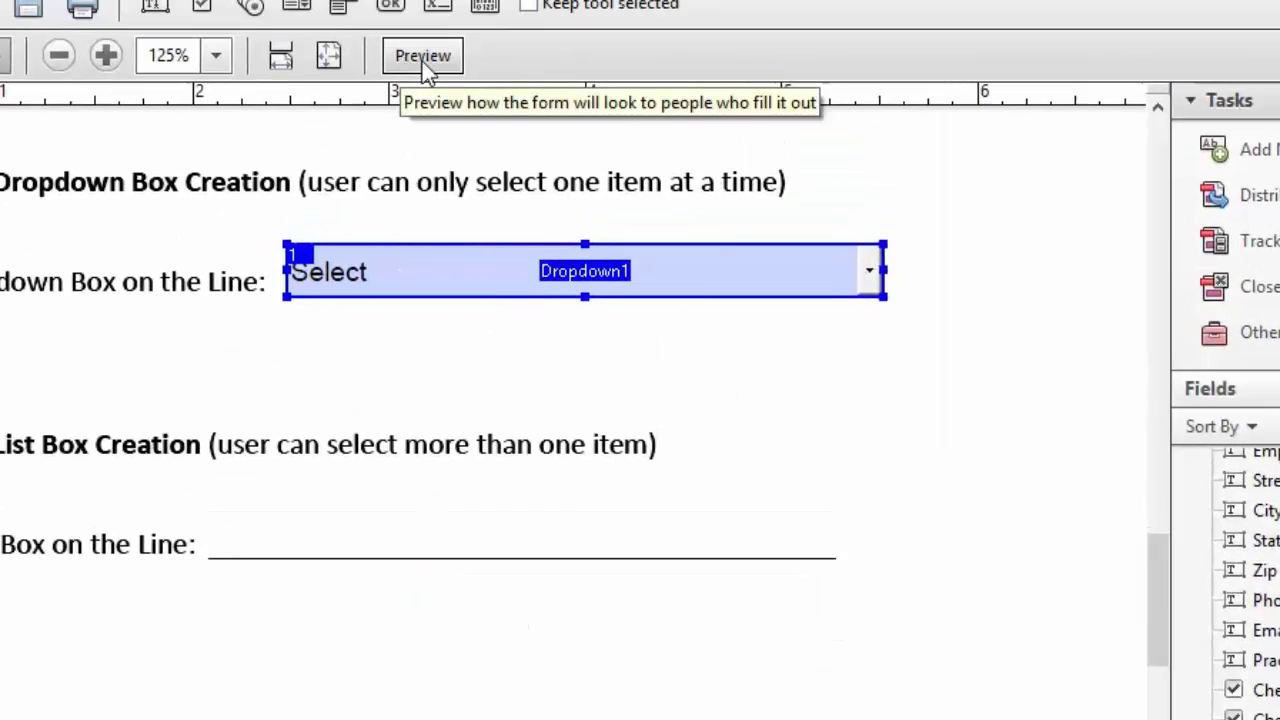
left_click(423, 58)
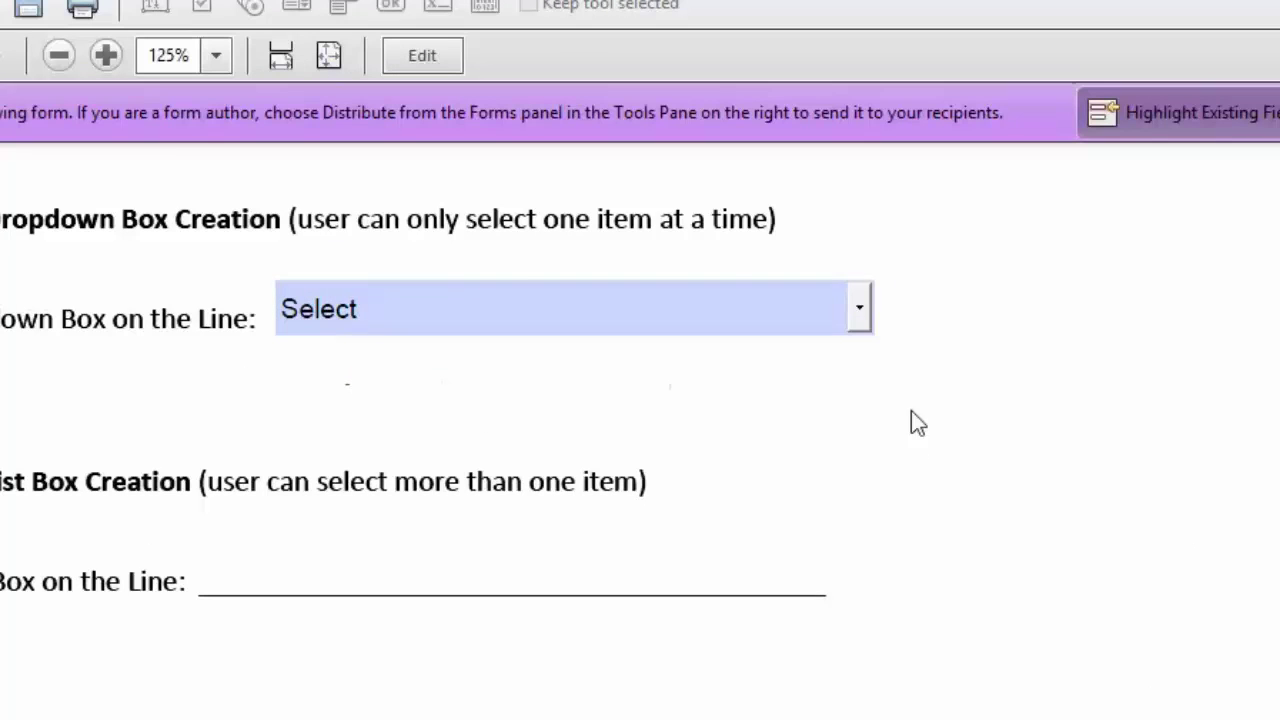
left_click(860, 311)
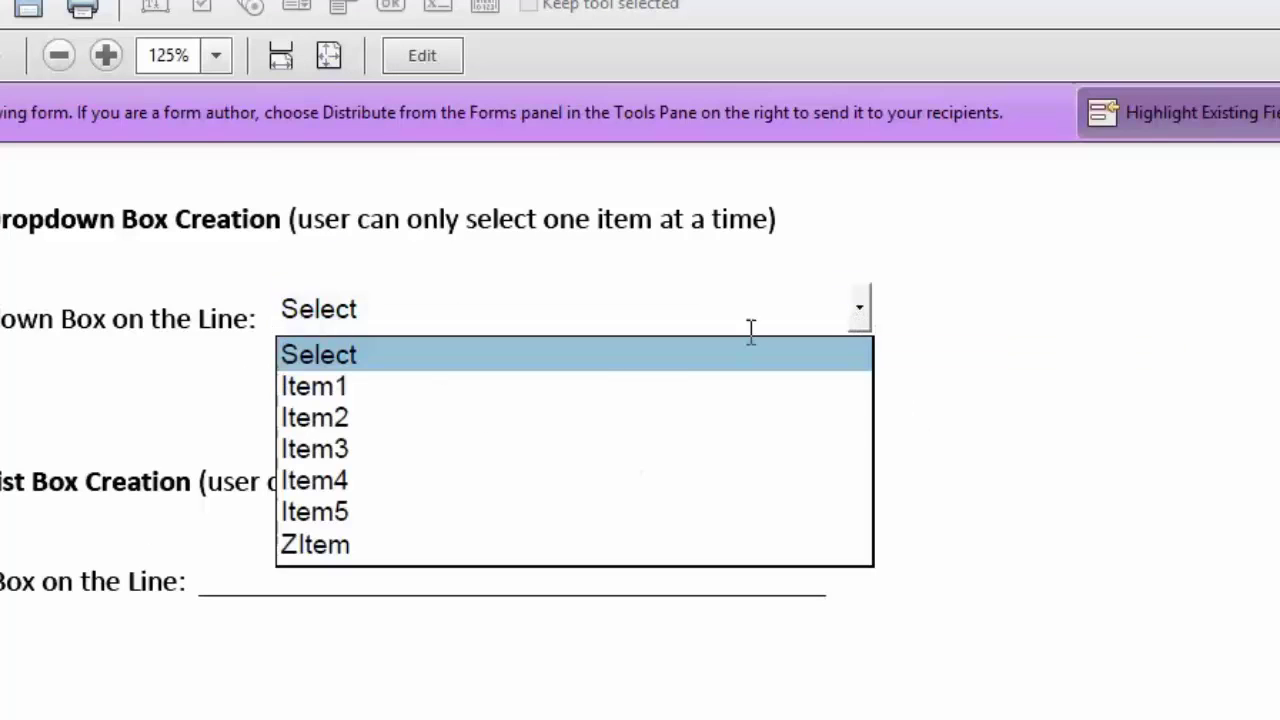
left_click(320, 420)
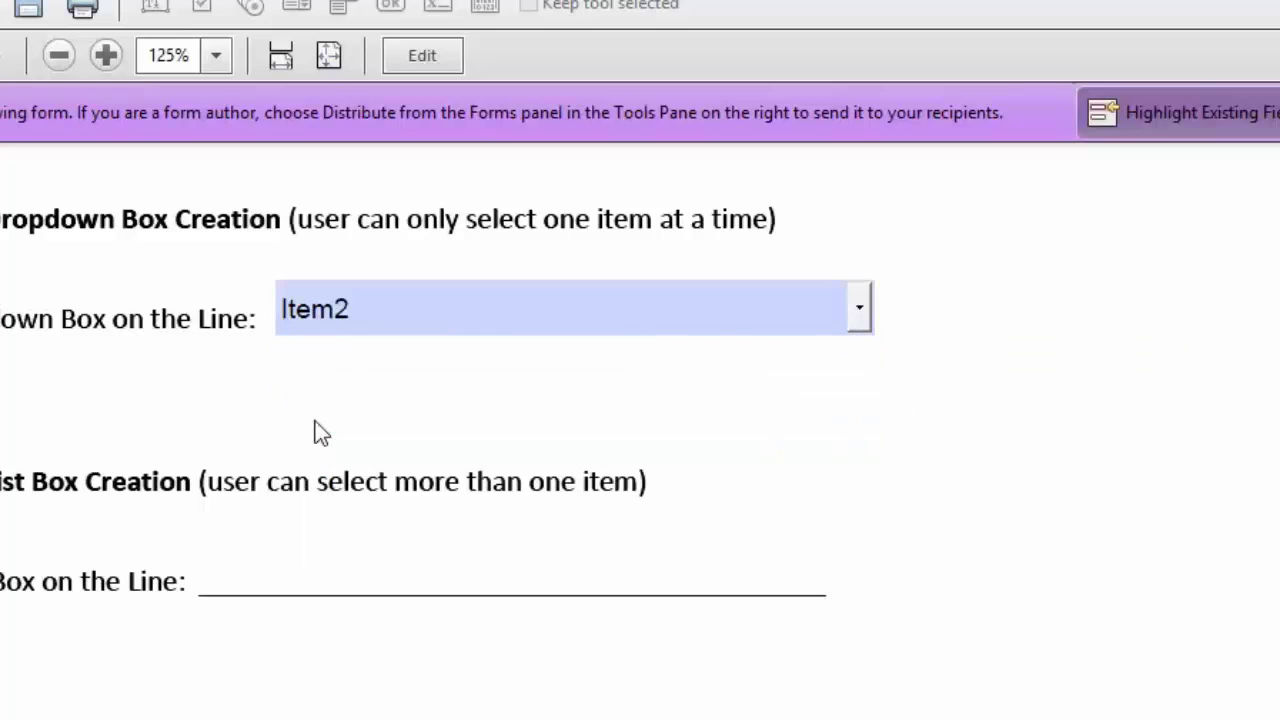